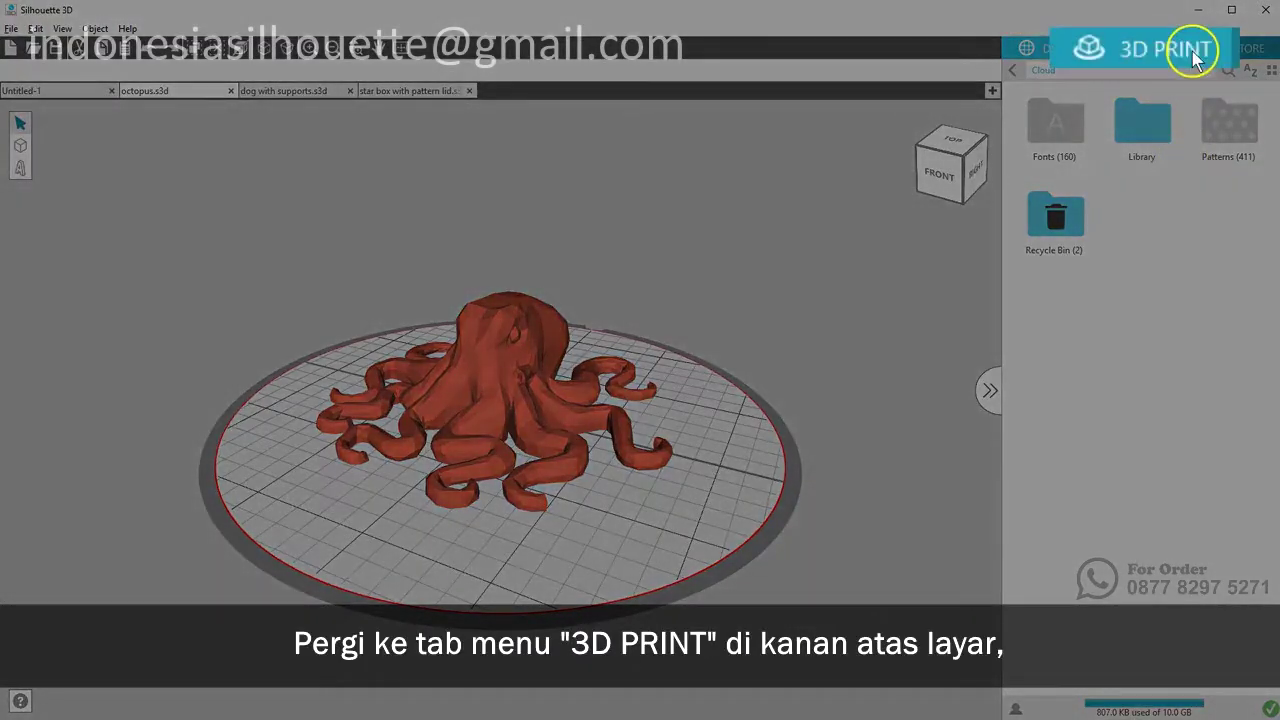
- Slice the octopus design for 3D printing and inspect its print preview from another angle
{"action": "left_click", "coordinate": [1196, 58]}
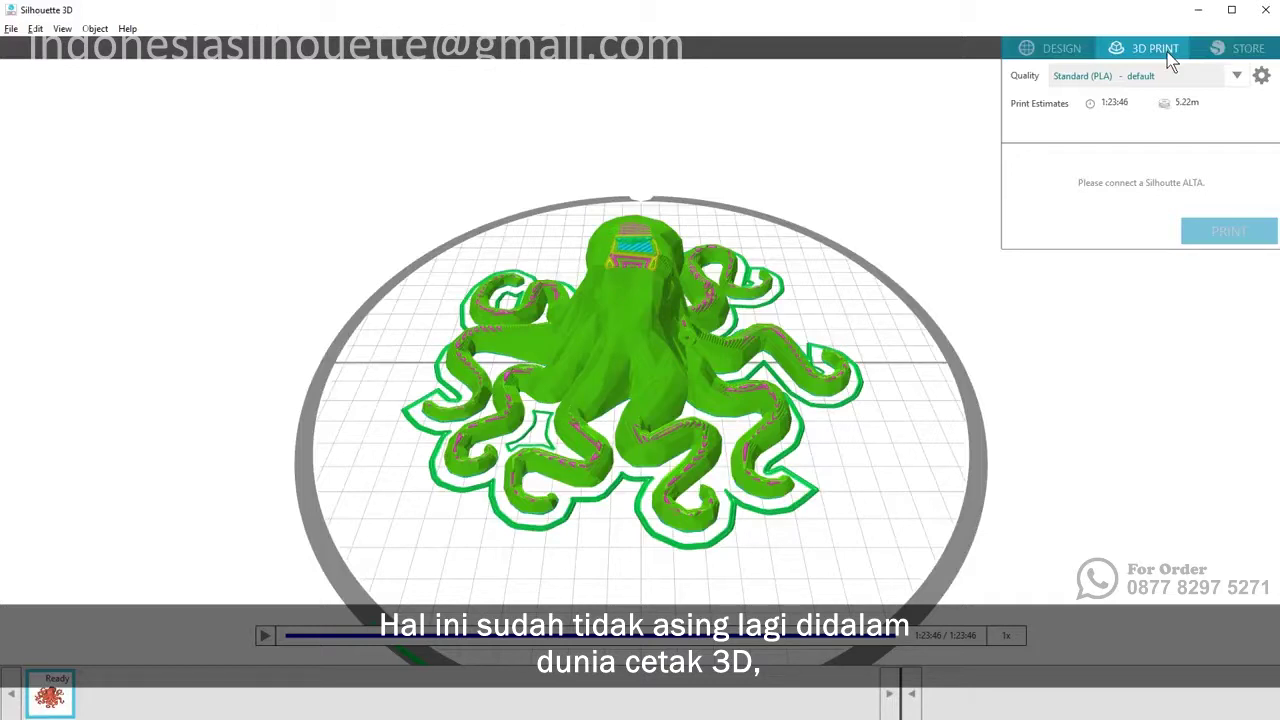
{"action": "left_click", "coordinate": [1165, 56]}
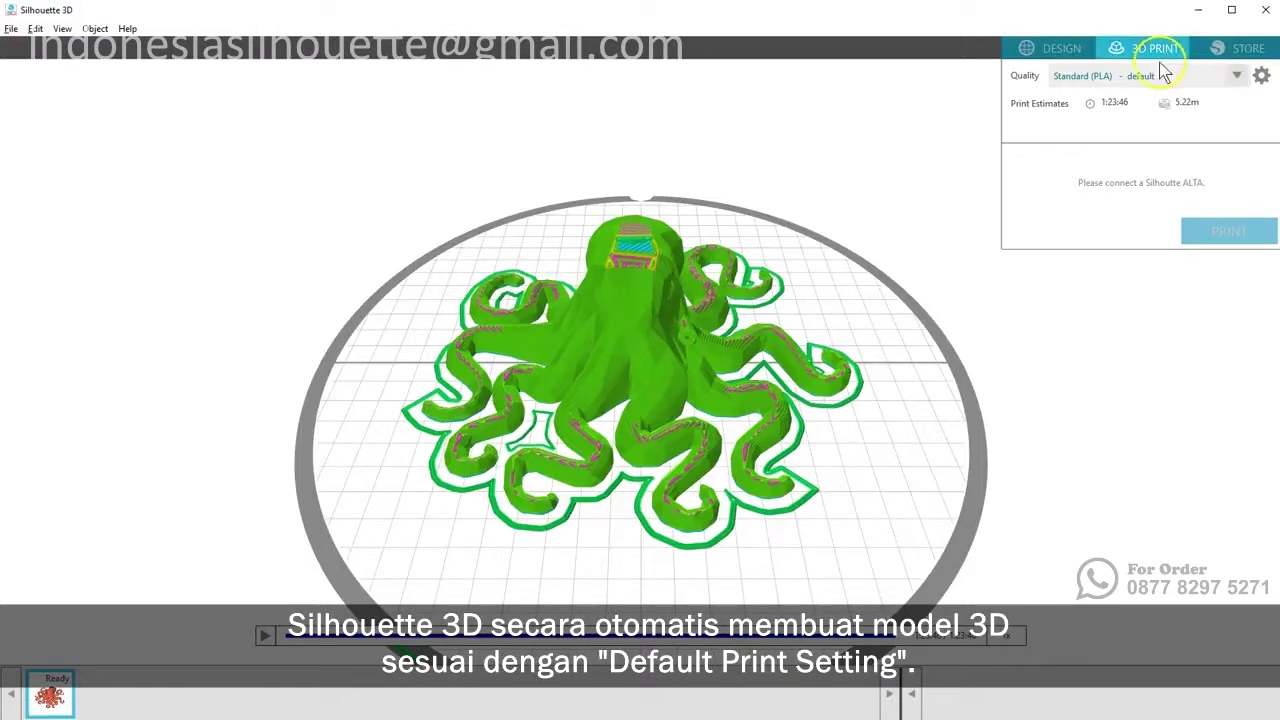
{"action": "mouse_move", "coordinate": [1068, 390]}
{"action": "right_mouse_down"}
{"action": "mouse_move", "coordinate": [1034, 397]}
{"action": "mouse_move", "coordinate": [1035, 365]}
{"action": "mouse_move", "coordinate": [1050, 358]}
{"action": "mouse_move", "coordinate": [1065, 380]}
{"action": "mouse_move", "coordinate": [1098, 380]}
{"action": "right_mouse_up"}
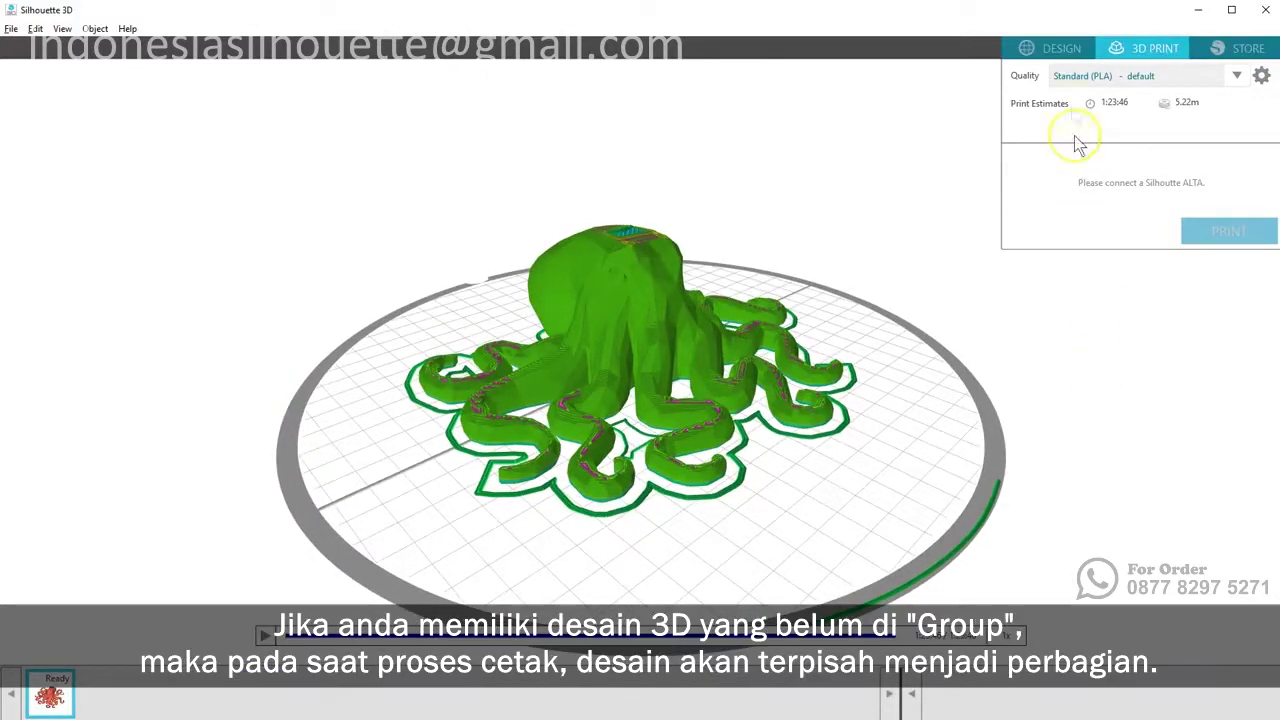
- Open the star box with pattern lid design, slice it for 3D printing and view the lid and box parts separately
{"action": "left_click", "coordinate": [1061, 48]}
{"action": "left_click", "coordinate": [383, 91]}
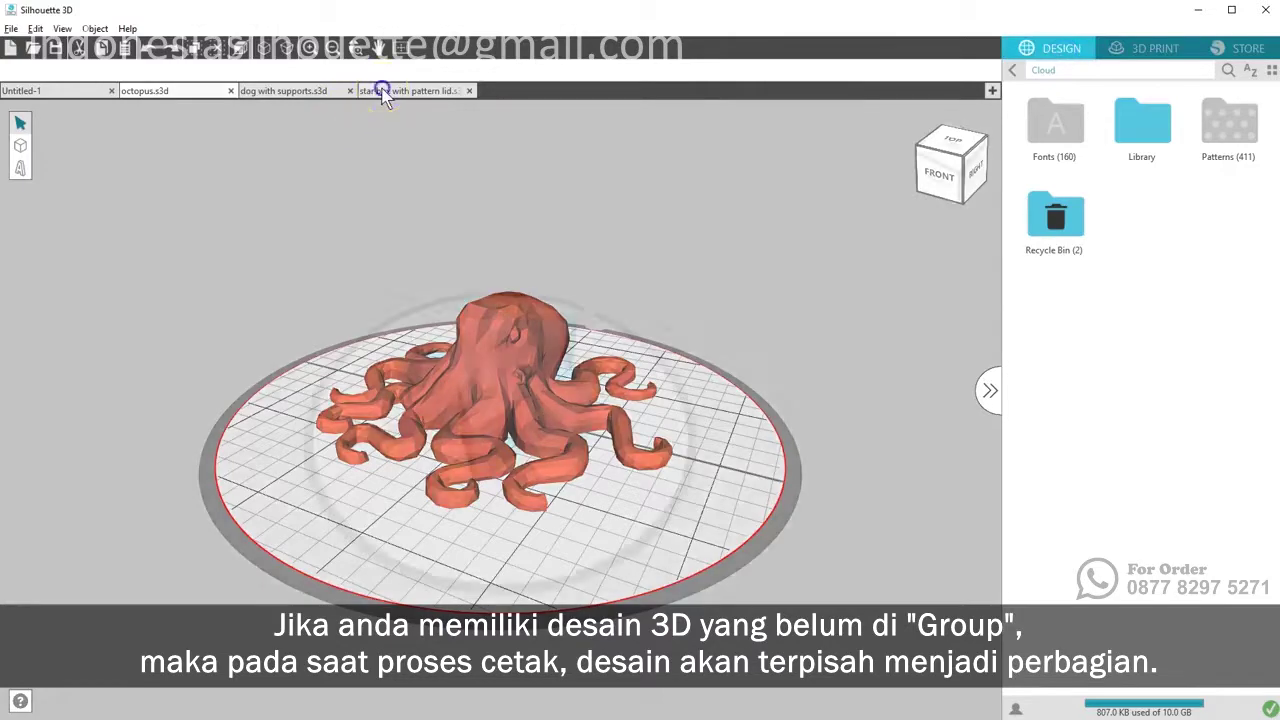
{"action": "left_click", "coordinate": [1150, 48]}
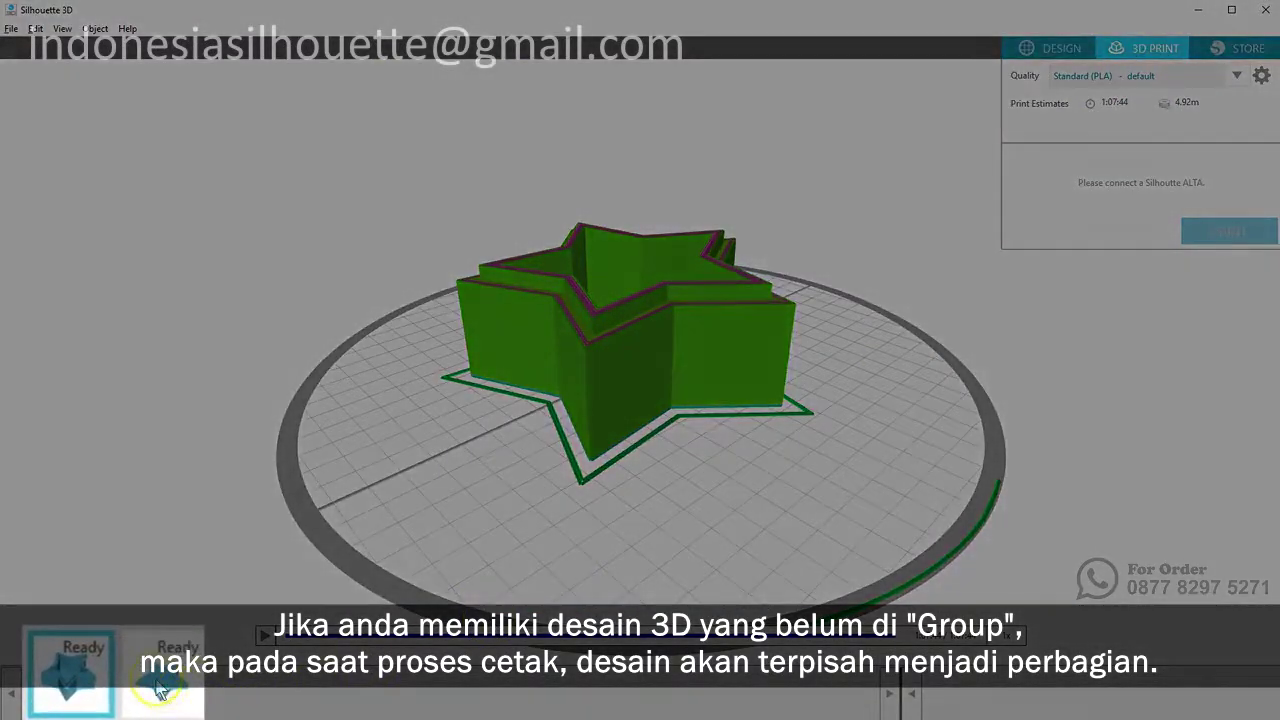
{"action": "left_click", "coordinate": [160, 690]}
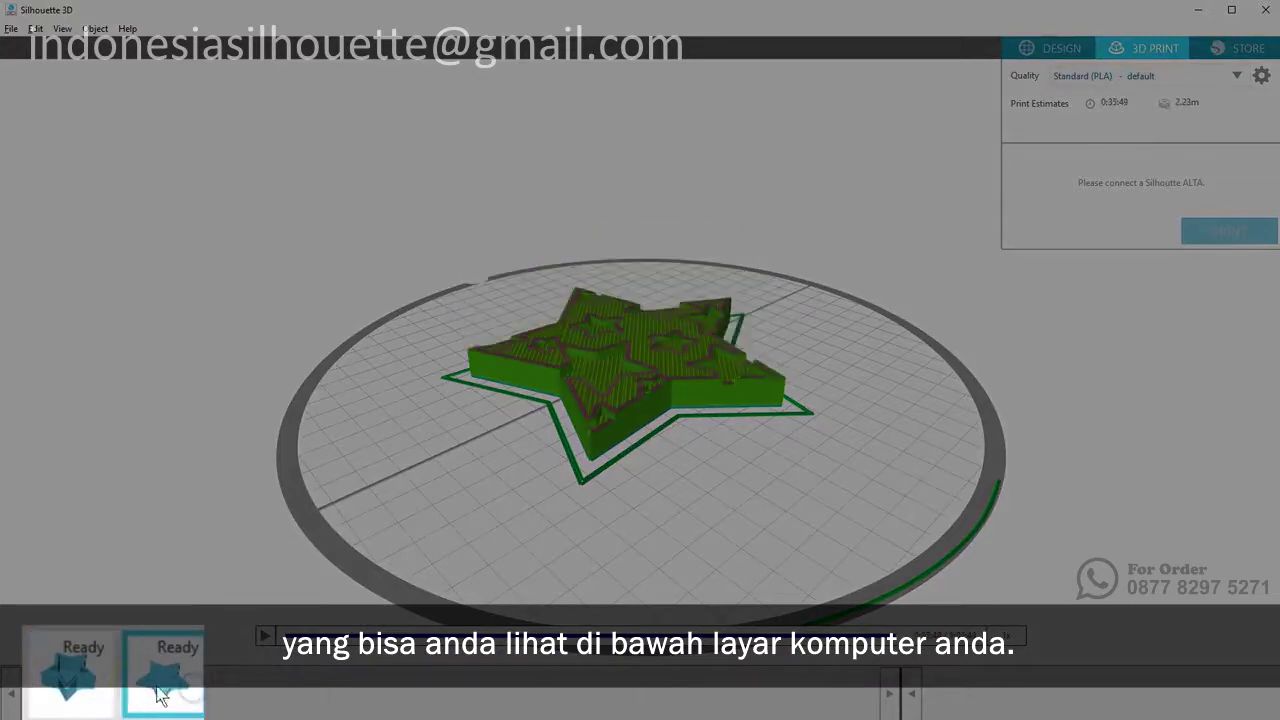
{"action": "left_click", "coordinate": [95, 695]}
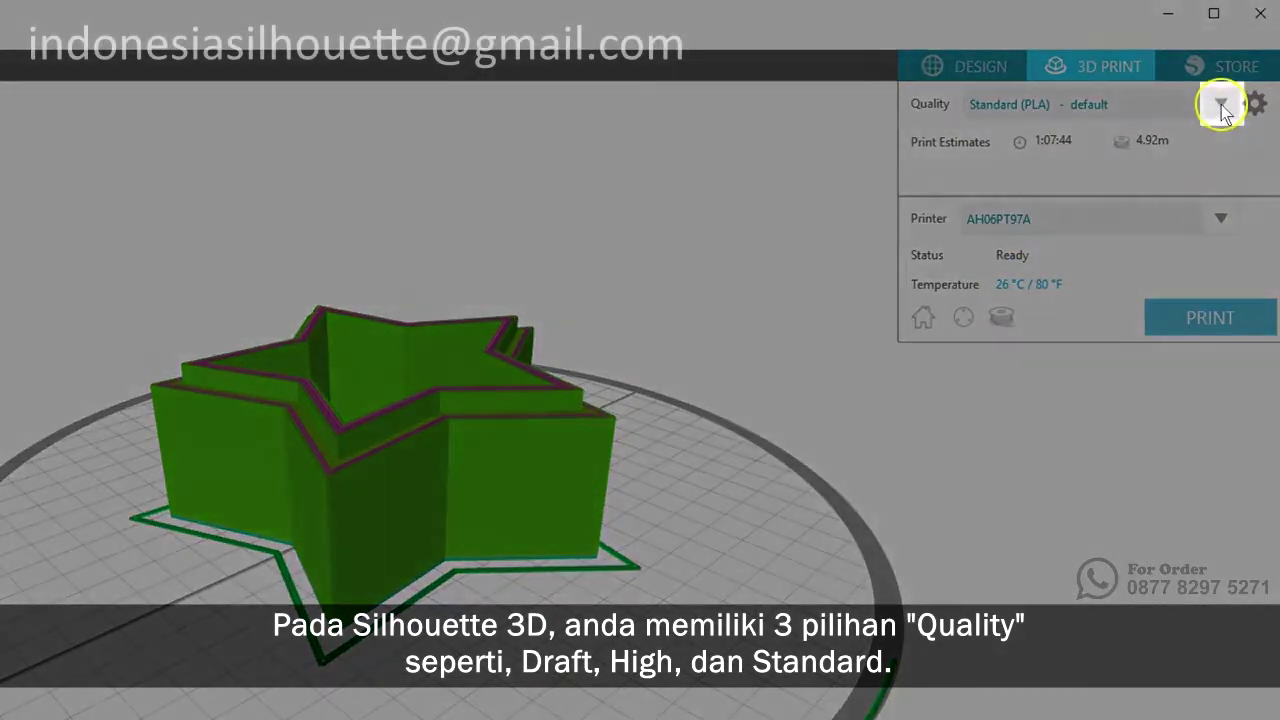
- Check the available print quality profiles and open the advanced print settings for Standard (PLA) - default
{"action": "left_click", "coordinate": [1221, 104]}
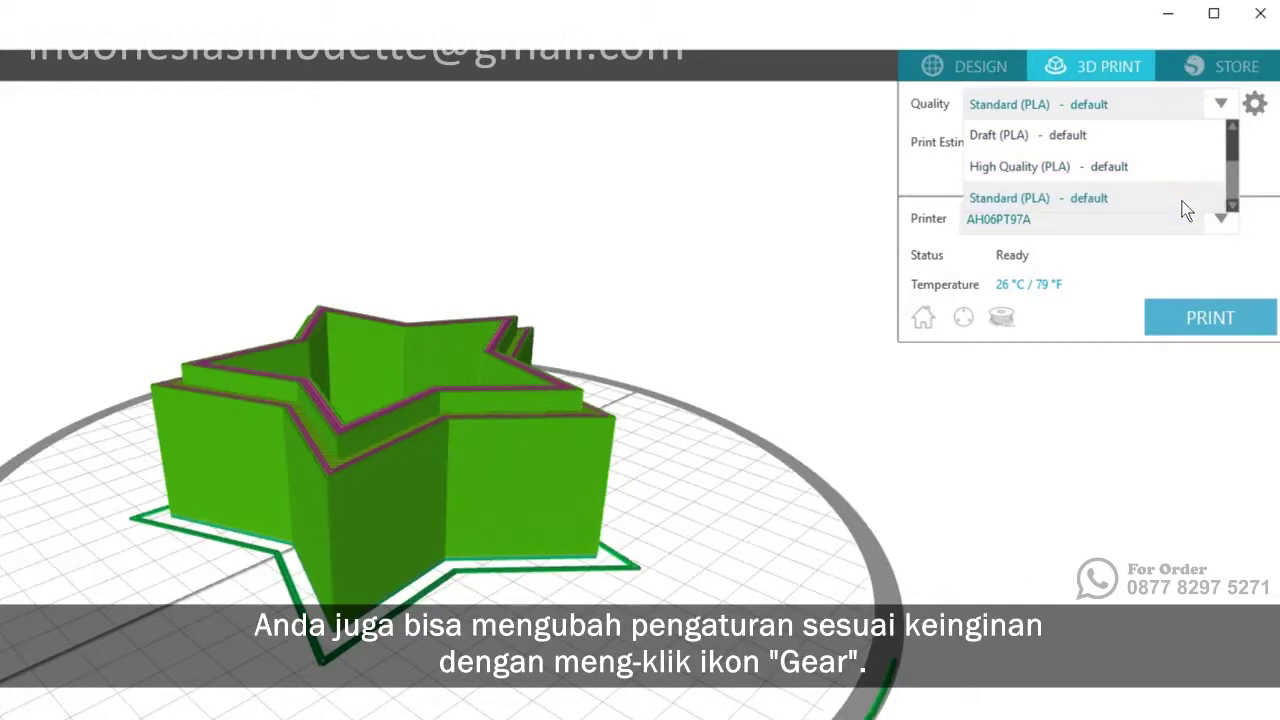
{"action": "left_click", "coordinate": [1258, 108]}
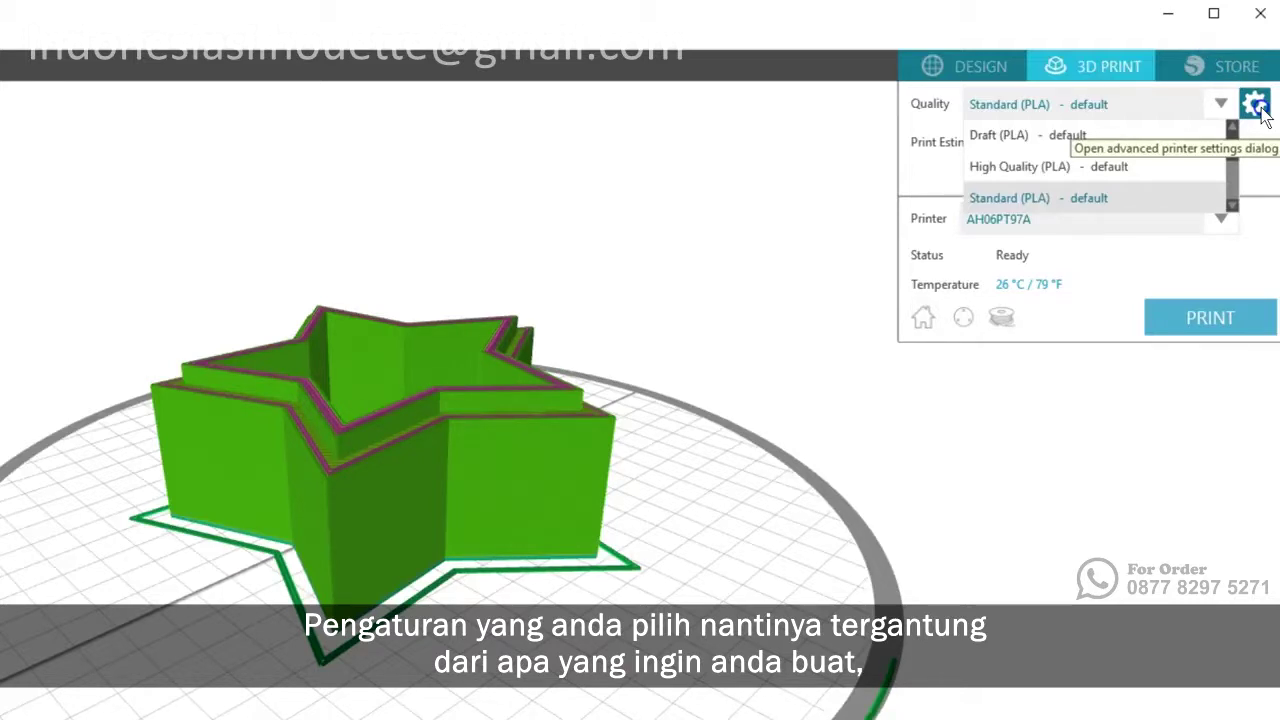
{"action": "key", "text": "Escape"}
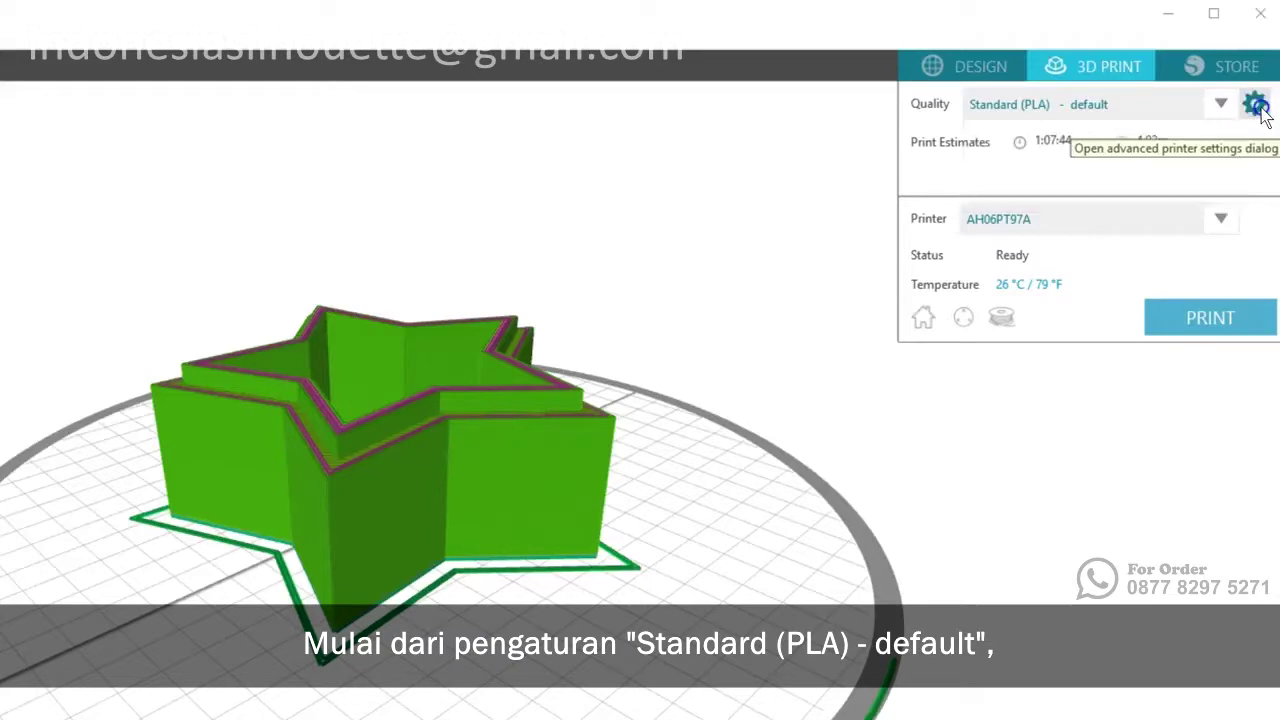
{"action": "left_click", "coordinate": [1258, 108]}
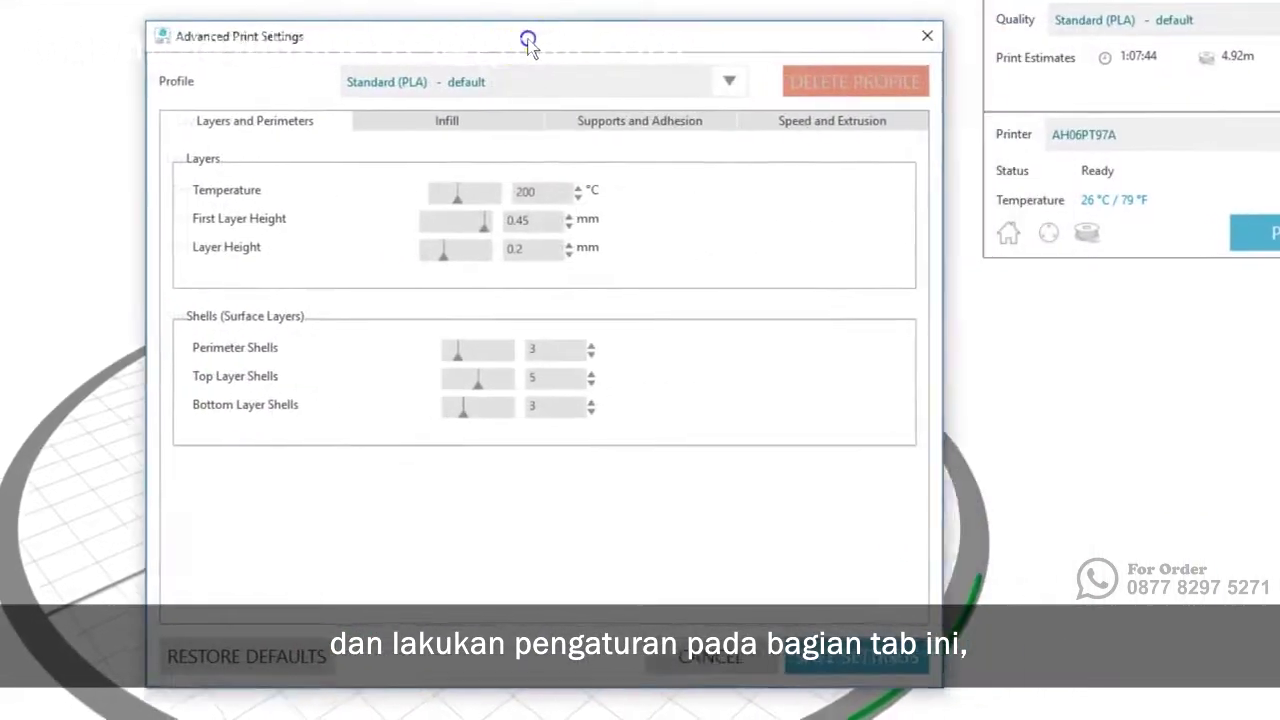
{"action": "left_click_drag", "start_coordinate": [528, 40], "coordinate": [510, 39]}
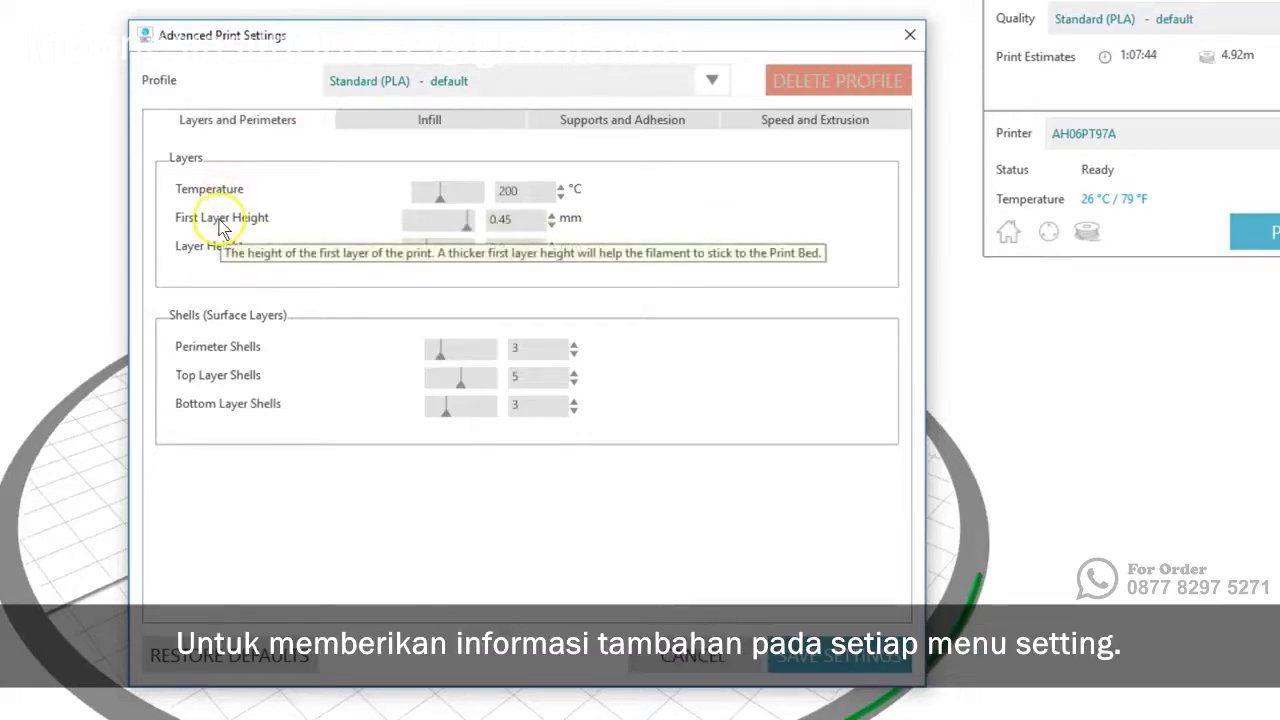
- Examine the layer height, infill, and supports and adhesion settings of the profile, including the Supports option
{"action": "mouse_move", "coordinate": [216, 245]}
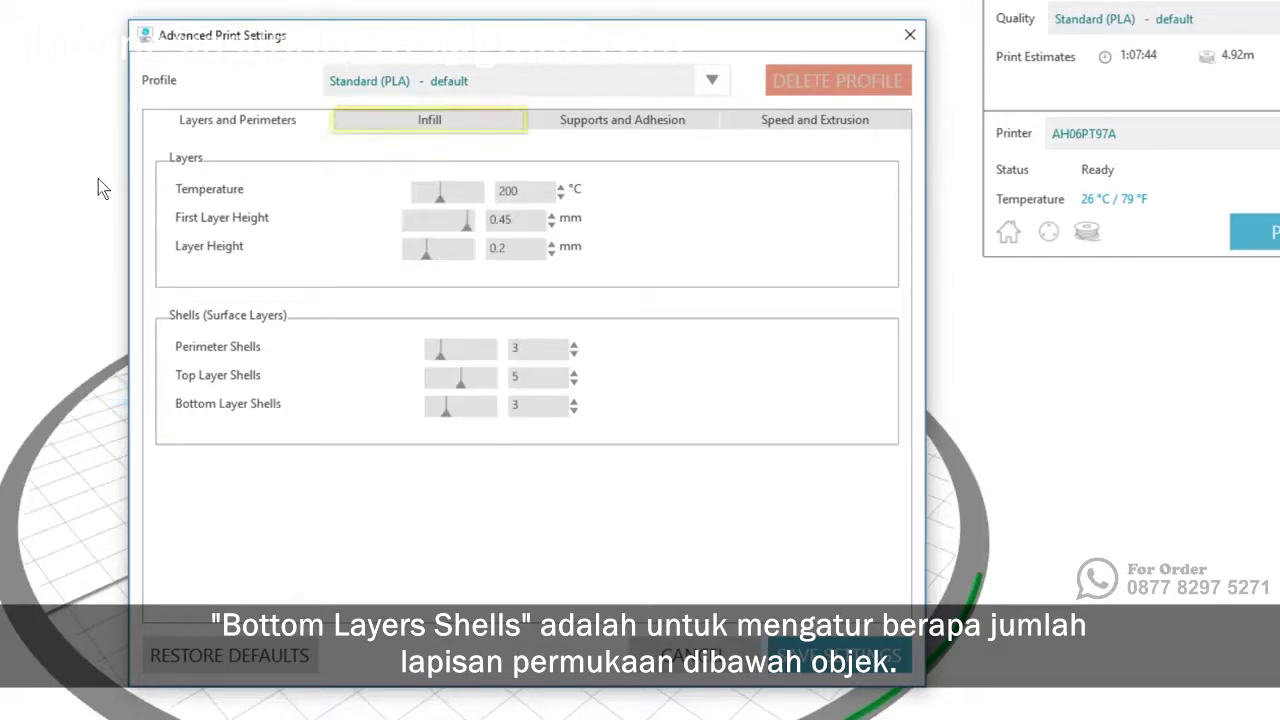
{"action": "left_click", "coordinate": [486, 122]}
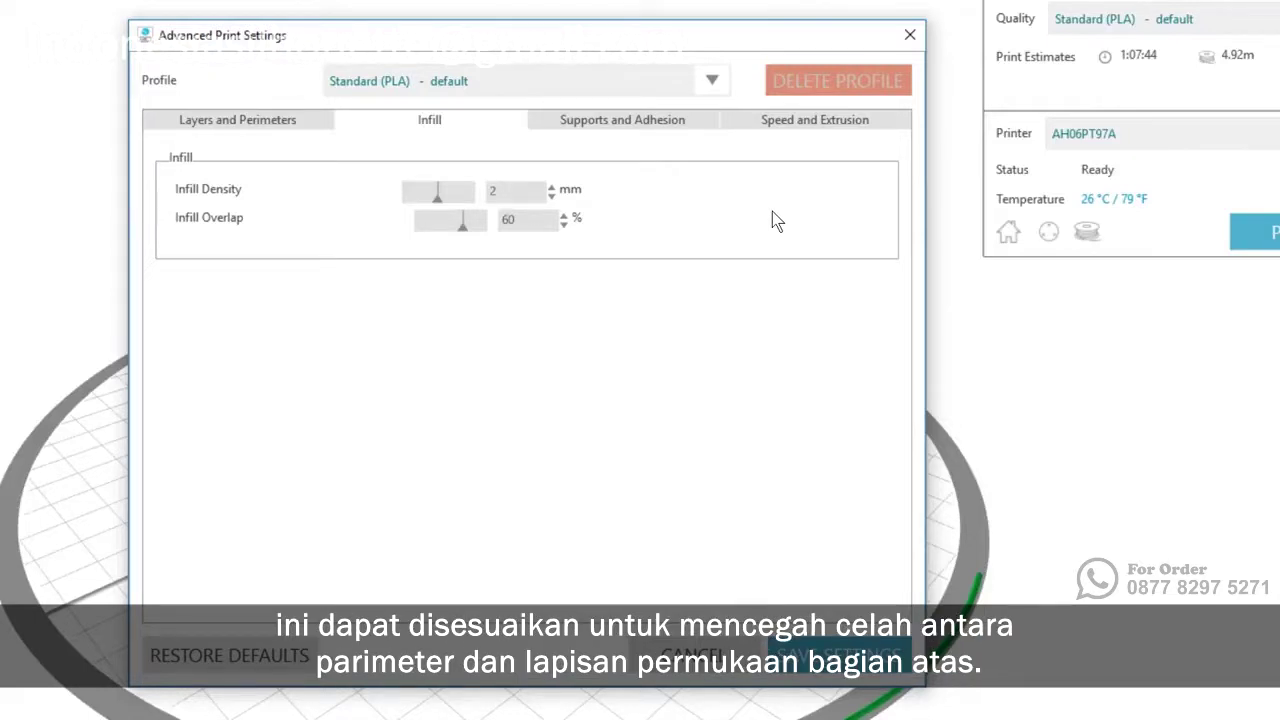
{"action": "left_click", "coordinate": [698, 127]}
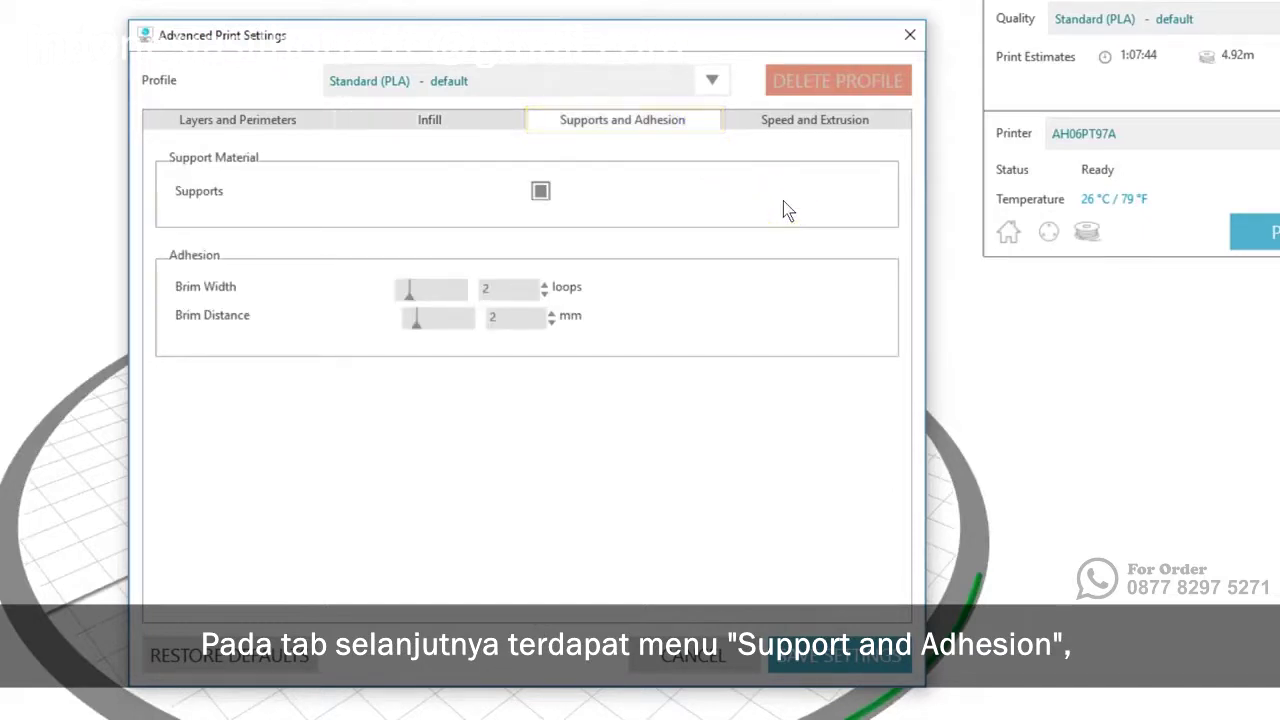
{"action": "left_click", "coordinate": [540, 193]}
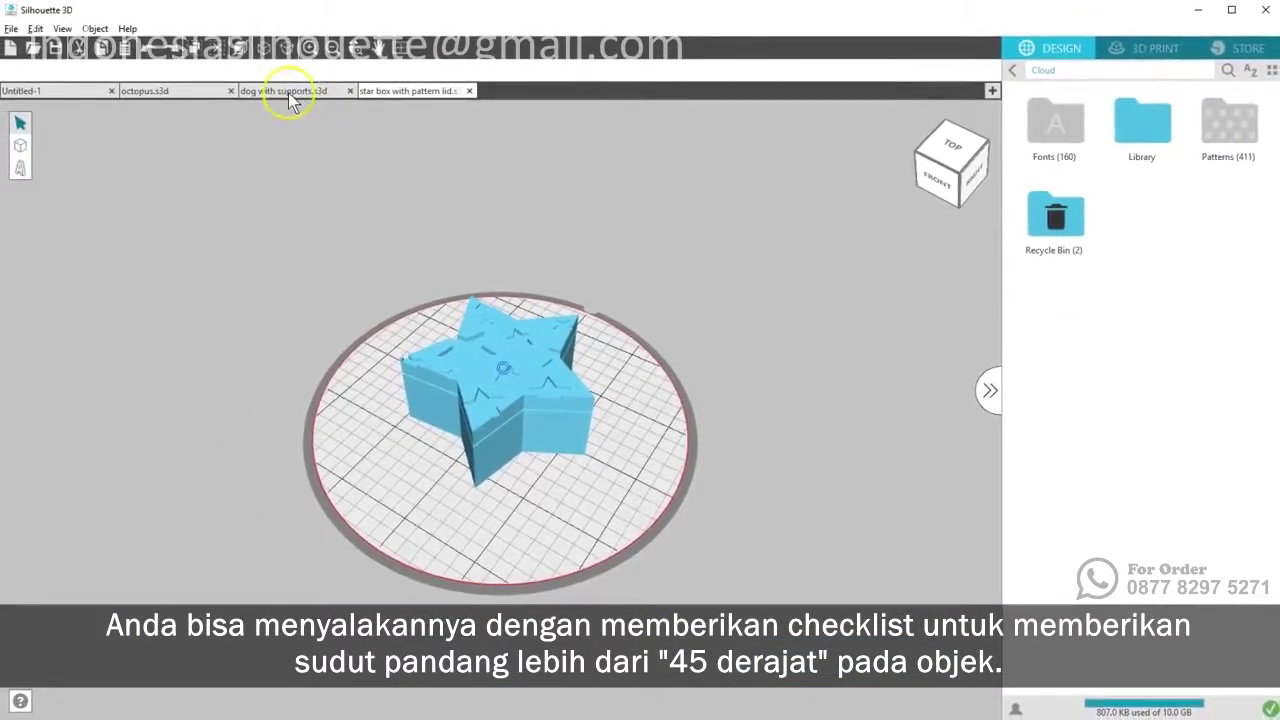
- Open the dog with supports design, slice it with the Standard with Supports quality and inspect the preview
{"action": "left_click", "coordinate": [288, 92]}
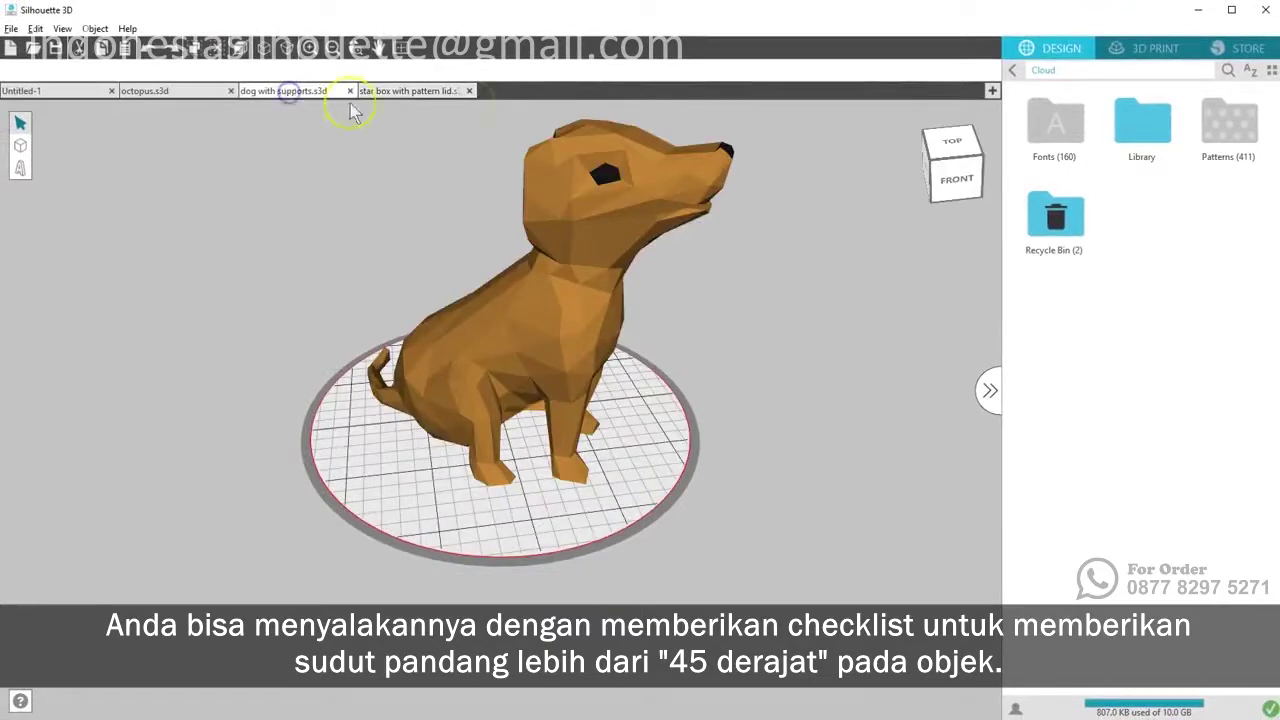
{"action": "left_click", "coordinate": [1155, 48]}
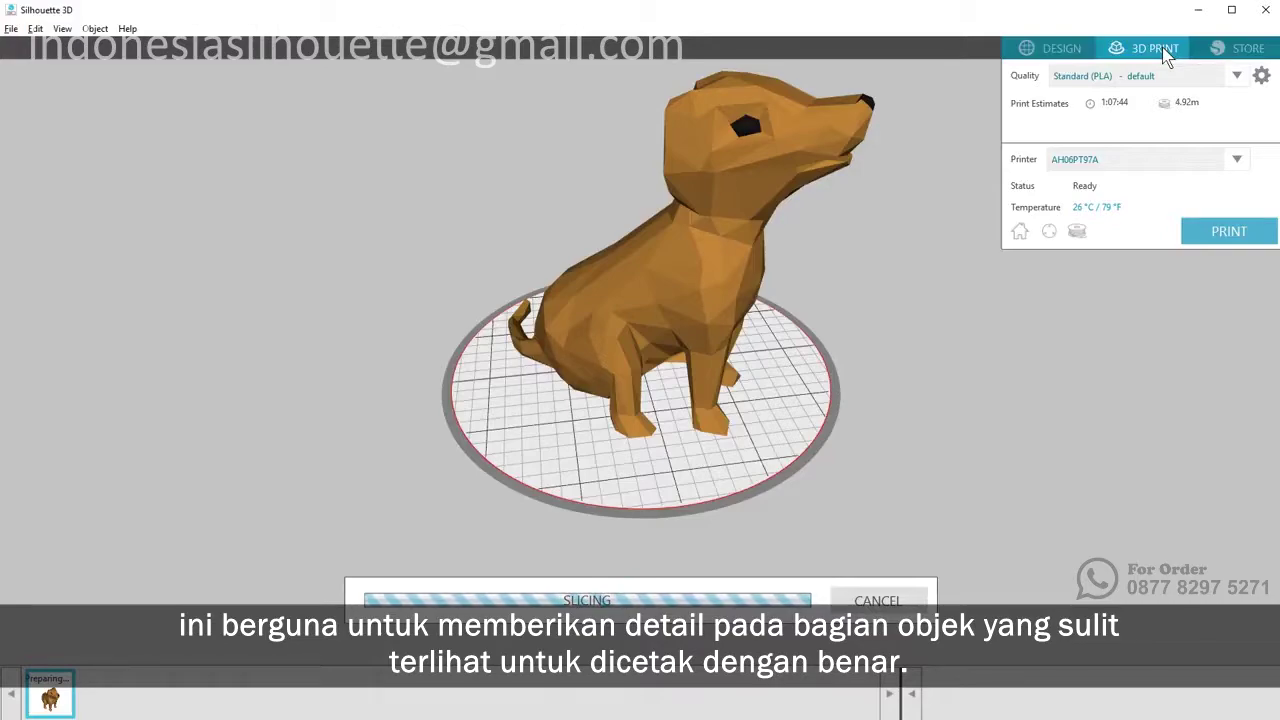
{"action": "left_click", "coordinate": [1150, 75]}
{"action": "left_click", "coordinate": [1169, 127]}
{"action": "left_click_drag", "start_coordinate": [935, 225], "coordinate": [937, 231]}
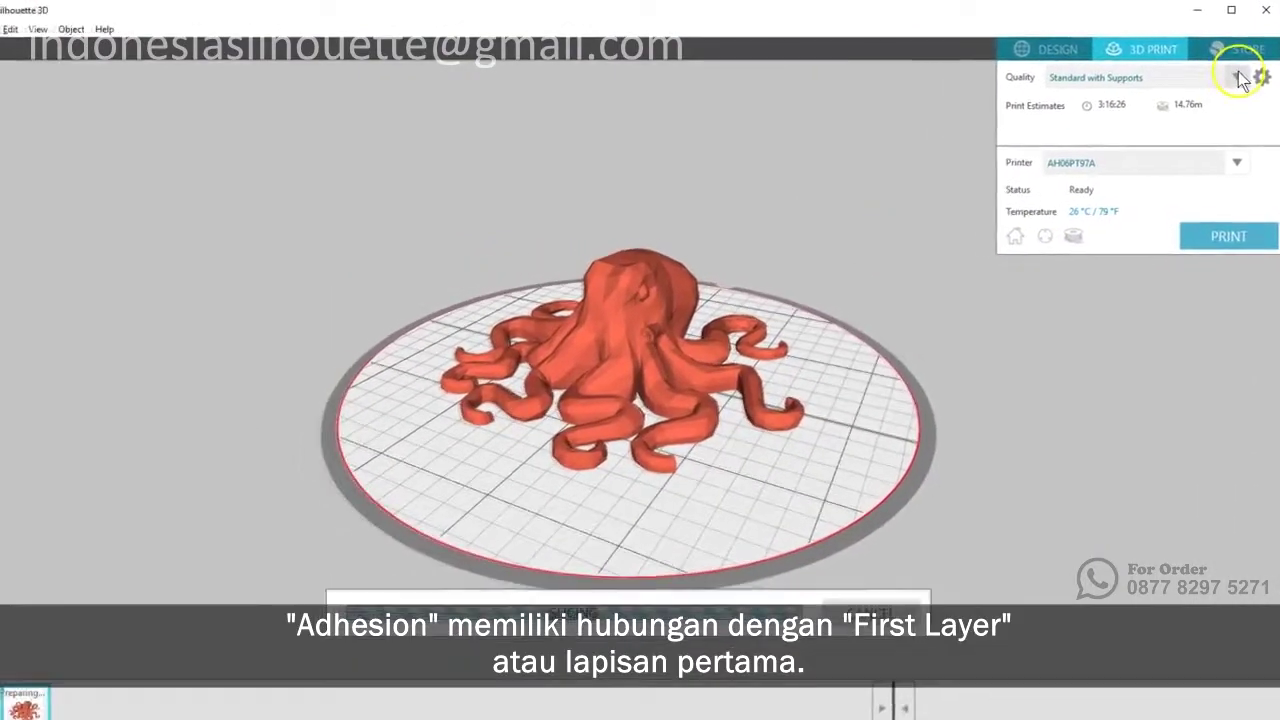
- Set the octopus's print quality to Standard (PLA) - default and open its advanced print settings
{"action": "left_click", "coordinate": [1238, 84]}
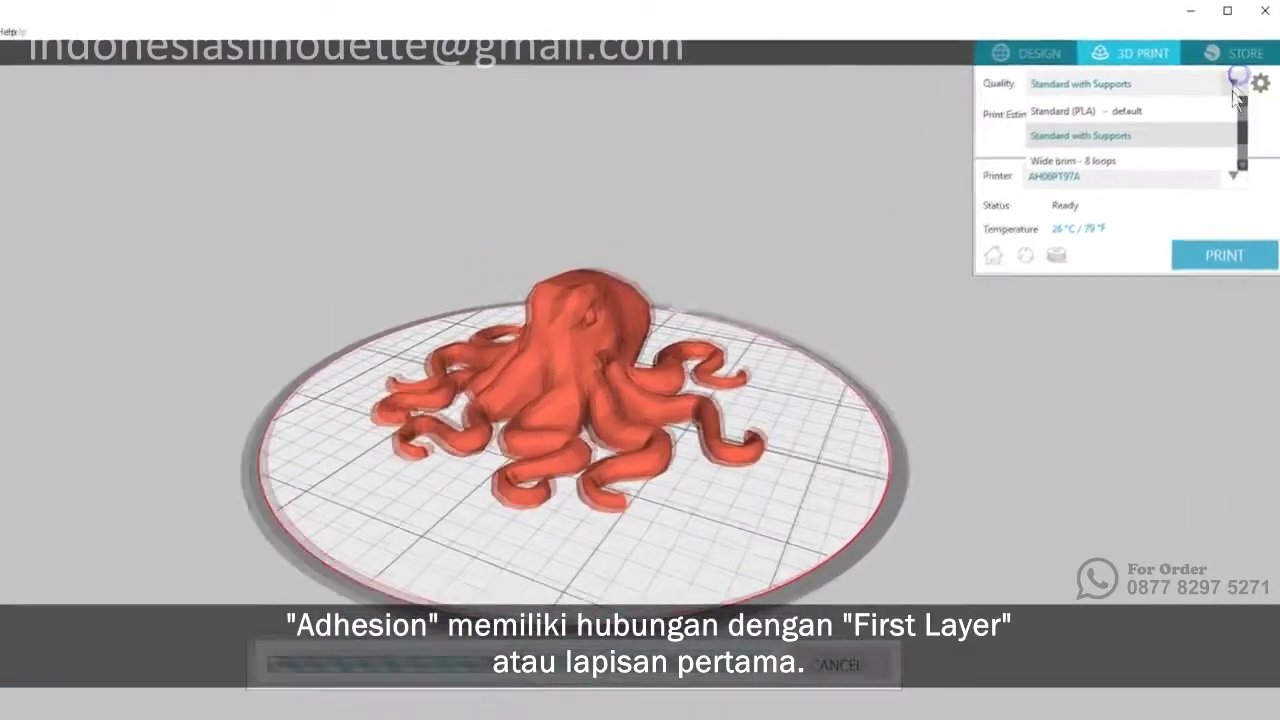
{"action": "scroll", "coordinate": [1238, 96], "scroll_direction": "up", "scroll_amount": 3}
{"action": "left_click", "coordinate": [1085, 158]}
{"action": "left_click", "coordinate": [1260, 83]}
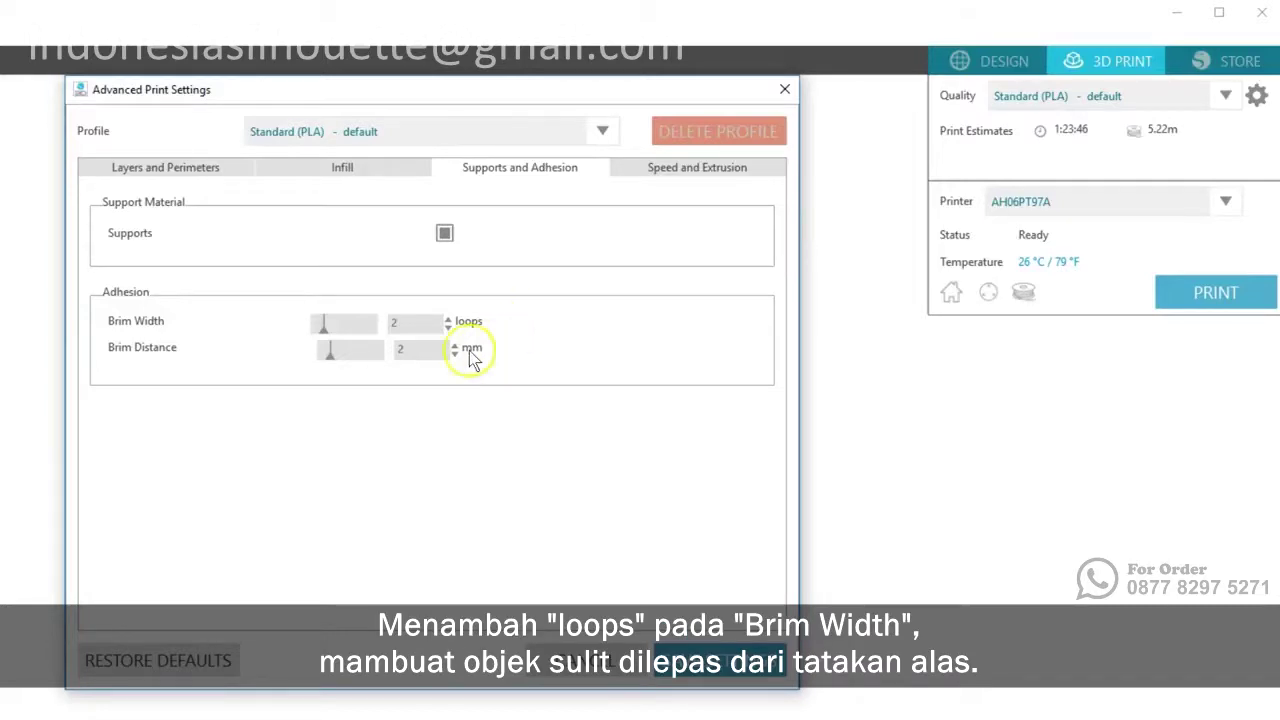
- Try a brim width of 8 loops and a brim distance of 0 mm, and discard the changes
{"action": "left_click", "coordinate": [337, 330]}
{"action": "left_click_drag", "start_coordinate": [340, 336], "coordinate": [366, 336]}
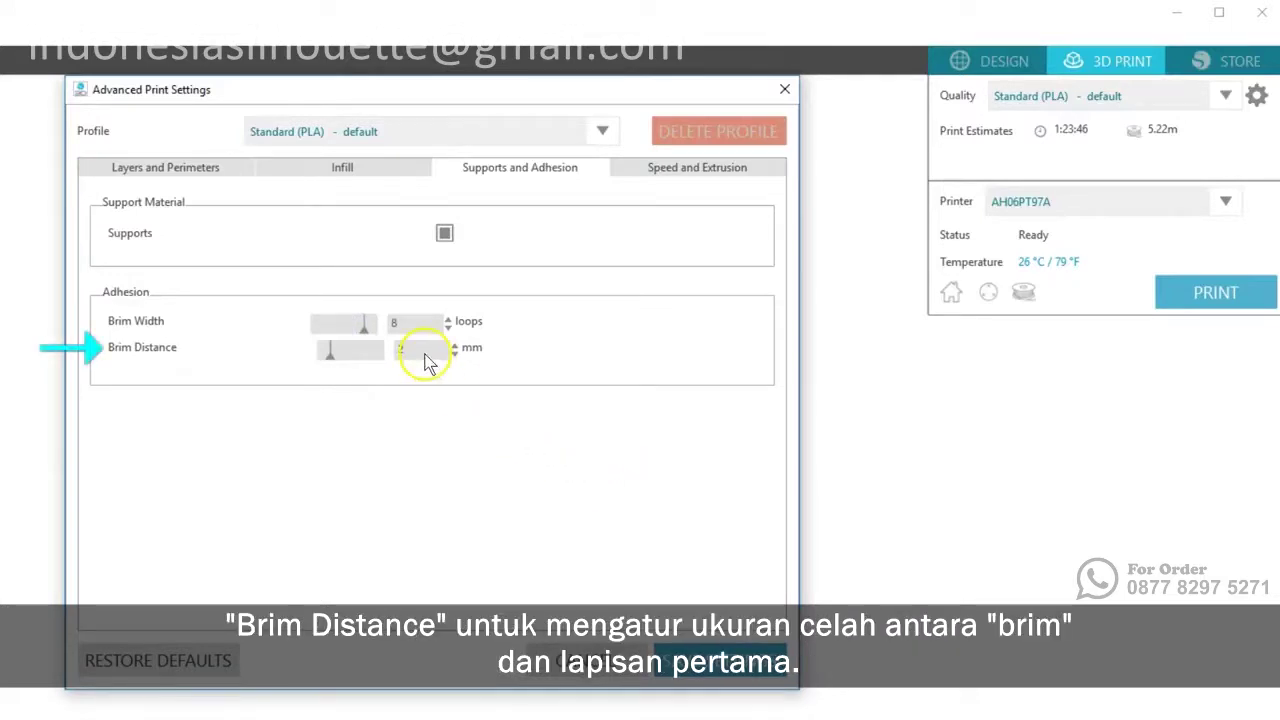
{"action": "left_click_drag", "start_coordinate": [331, 366], "coordinate": [316, 362]}
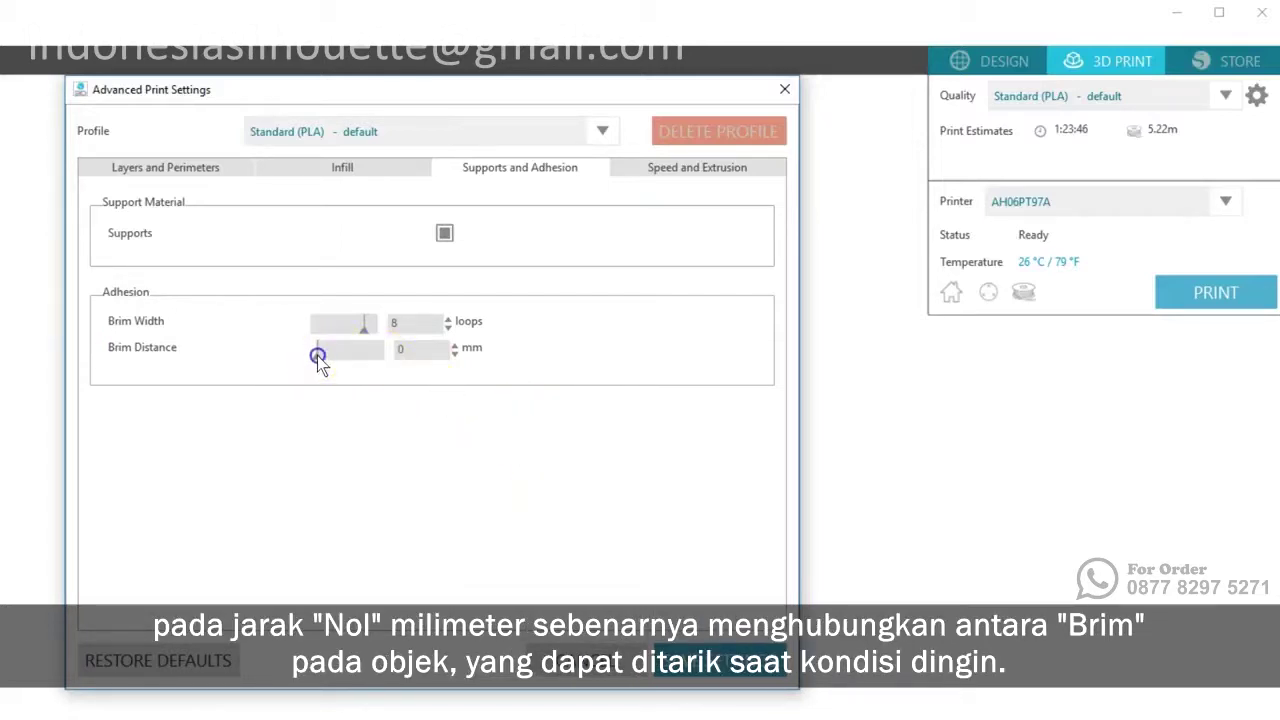
{"action": "left_click", "coordinate": [588, 655]}
- Apply the Wide brim - 8 loops quality to the octopus and inspect its brim up close
{"action": "left_click", "coordinate": [1225, 95]}
{"action": "left_click", "coordinate": [1090, 140]}
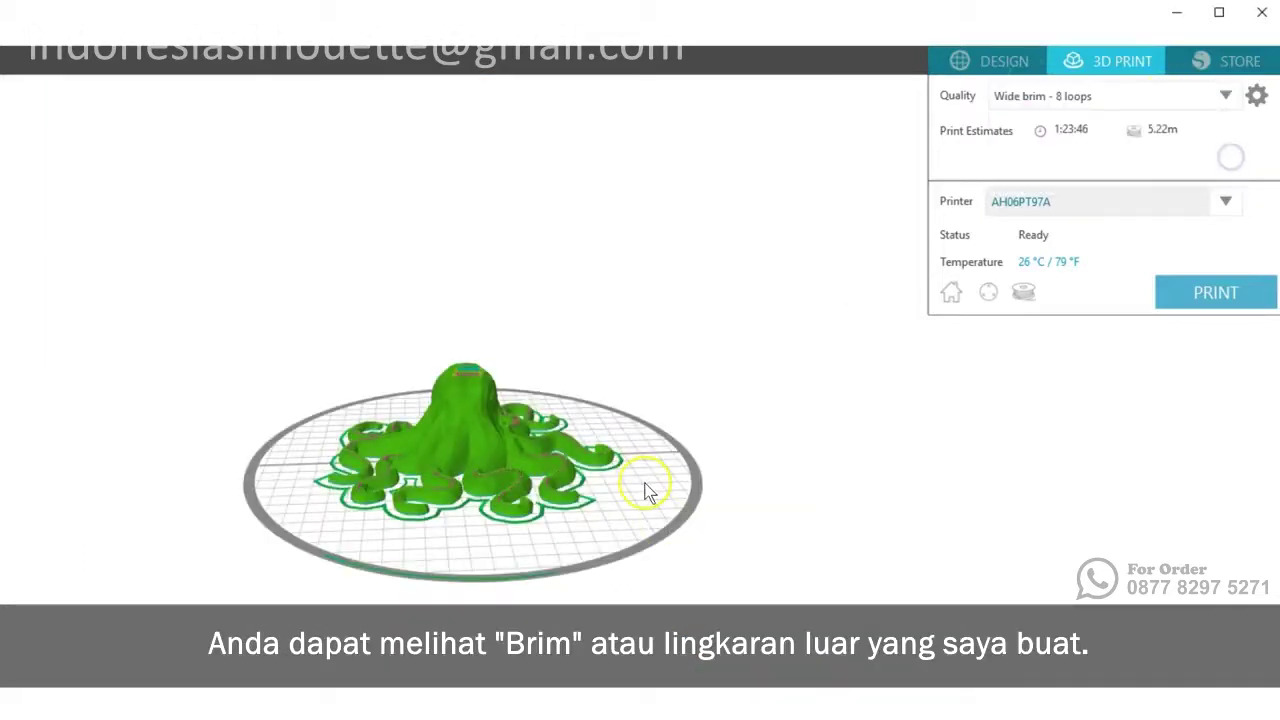
{"action": "scroll", "coordinate": [648, 490], "scroll_direction": "up", "scroll_amount": 5}
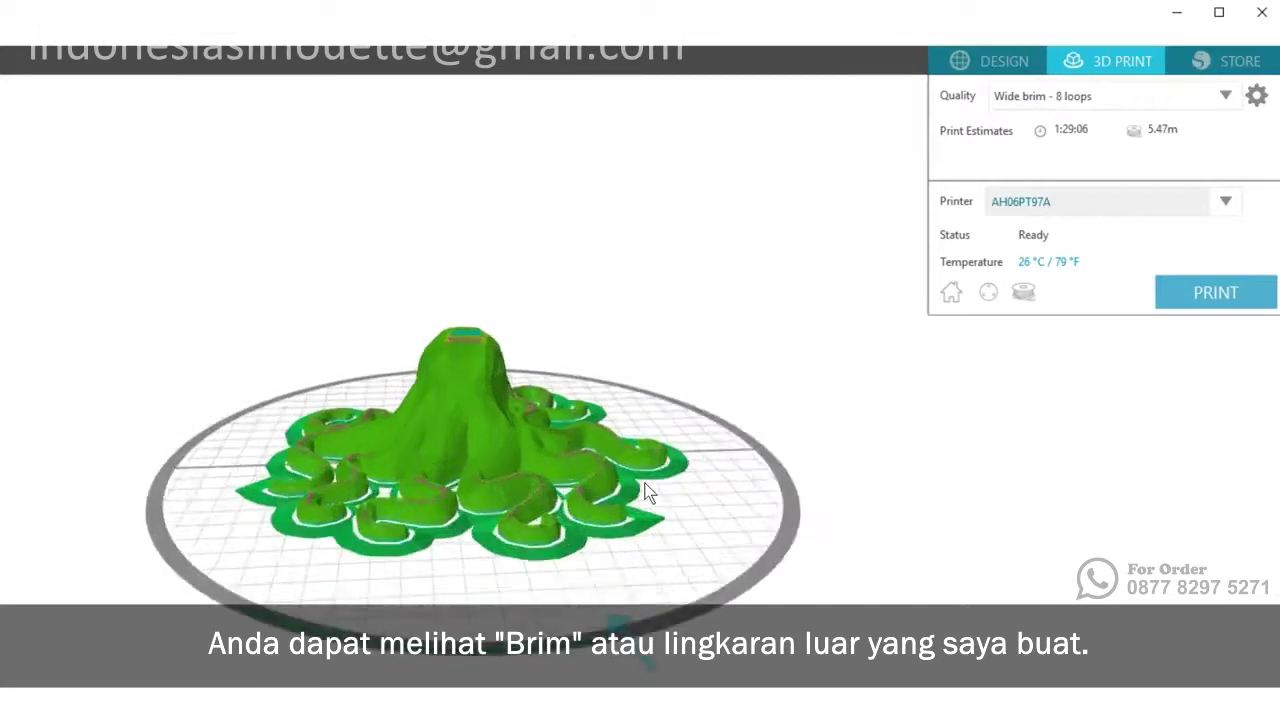
- Return the print quality to Standard (PLA) - default and set its First Layer speed to 5 mm/s in the advanced settings
{"action": "left_click", "coordinate": [1225, 93]}
{"action": "scroll", "coordinate": [1230, 140], "scroll_direction": "up", "scroll_amount": 2}
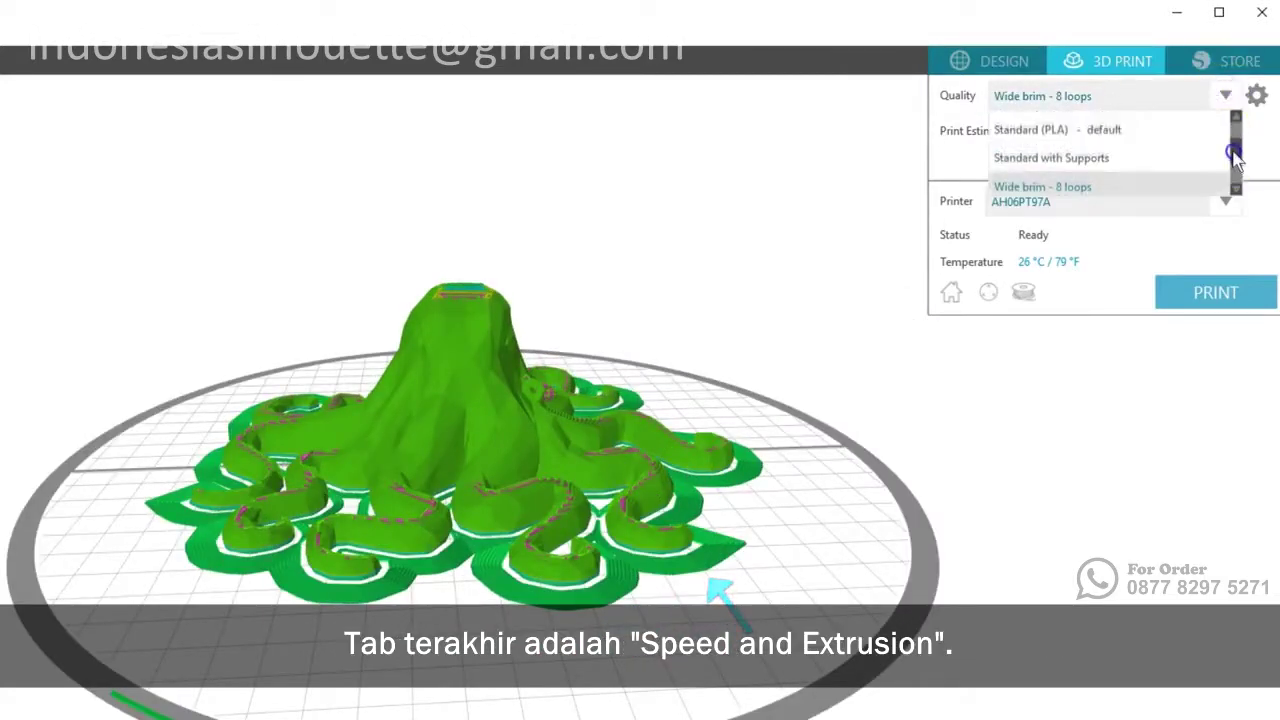
{"action": "left_click", "coordinate": [1100, 143]}
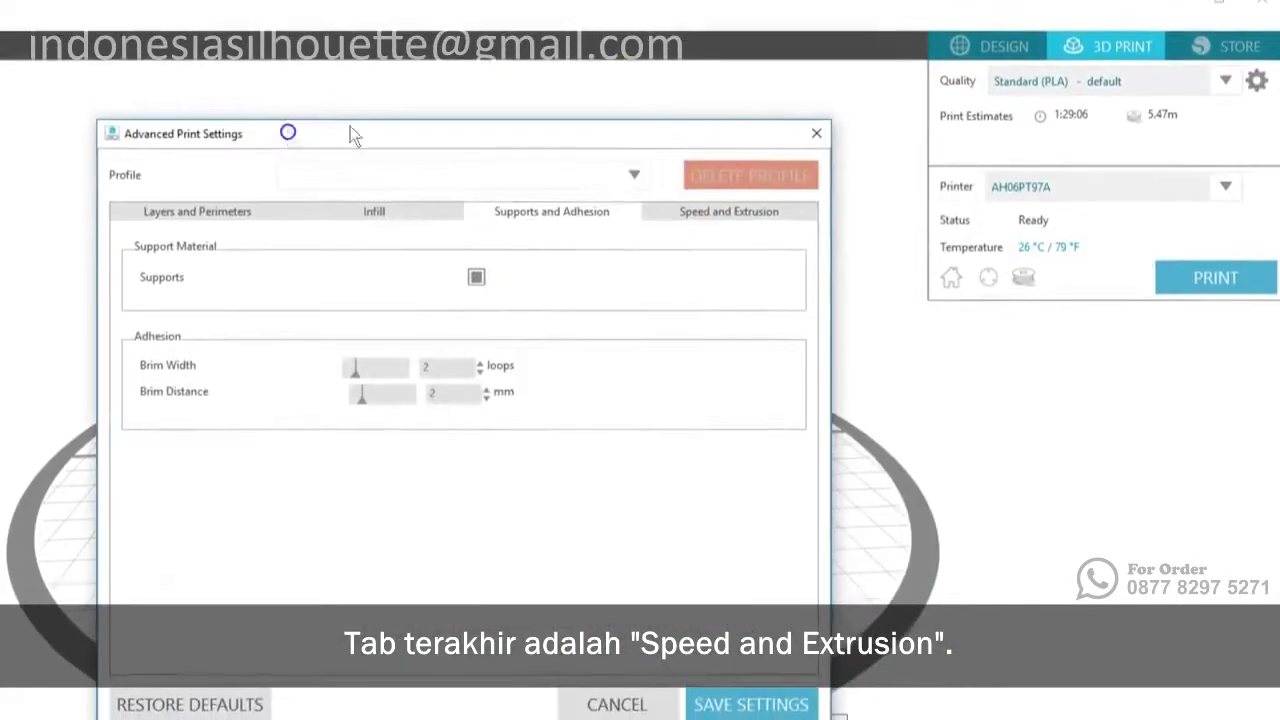
{"action": "left_click", "coordinate": [665, 223]}
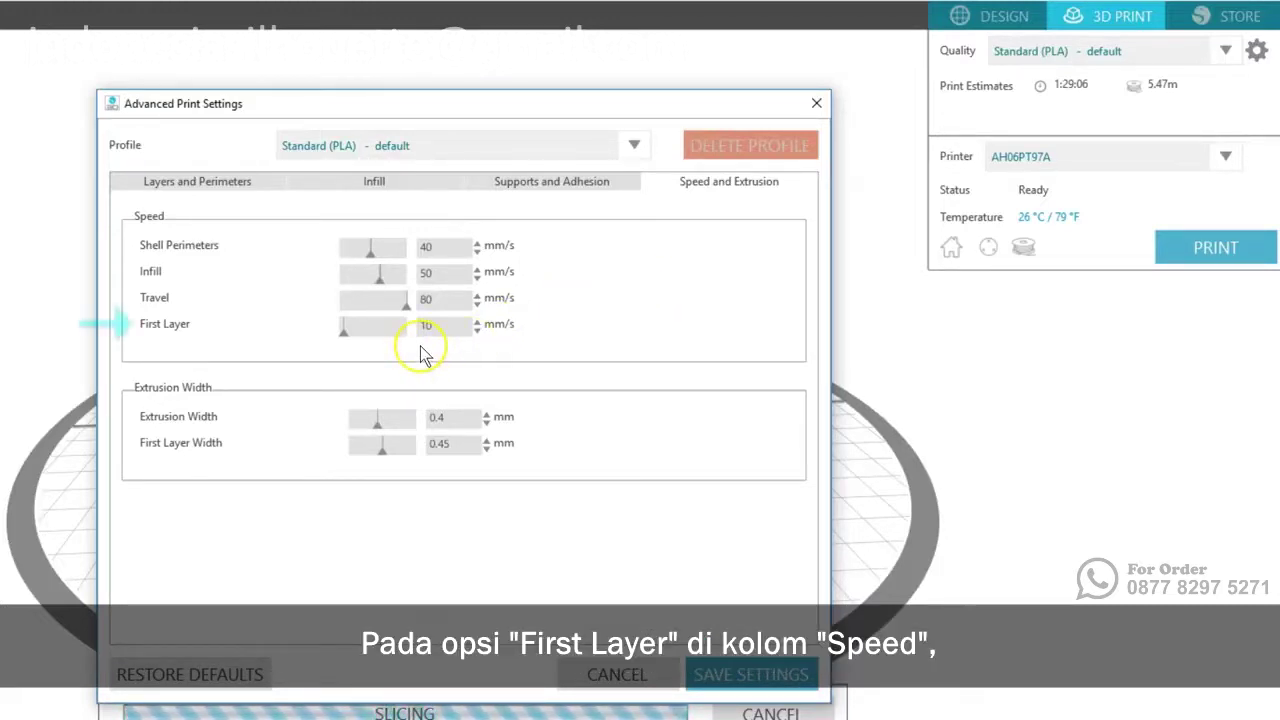
{"action": "left_click_drag", "start_coordinate": [346, 339], "coordinate": [341, 338]}
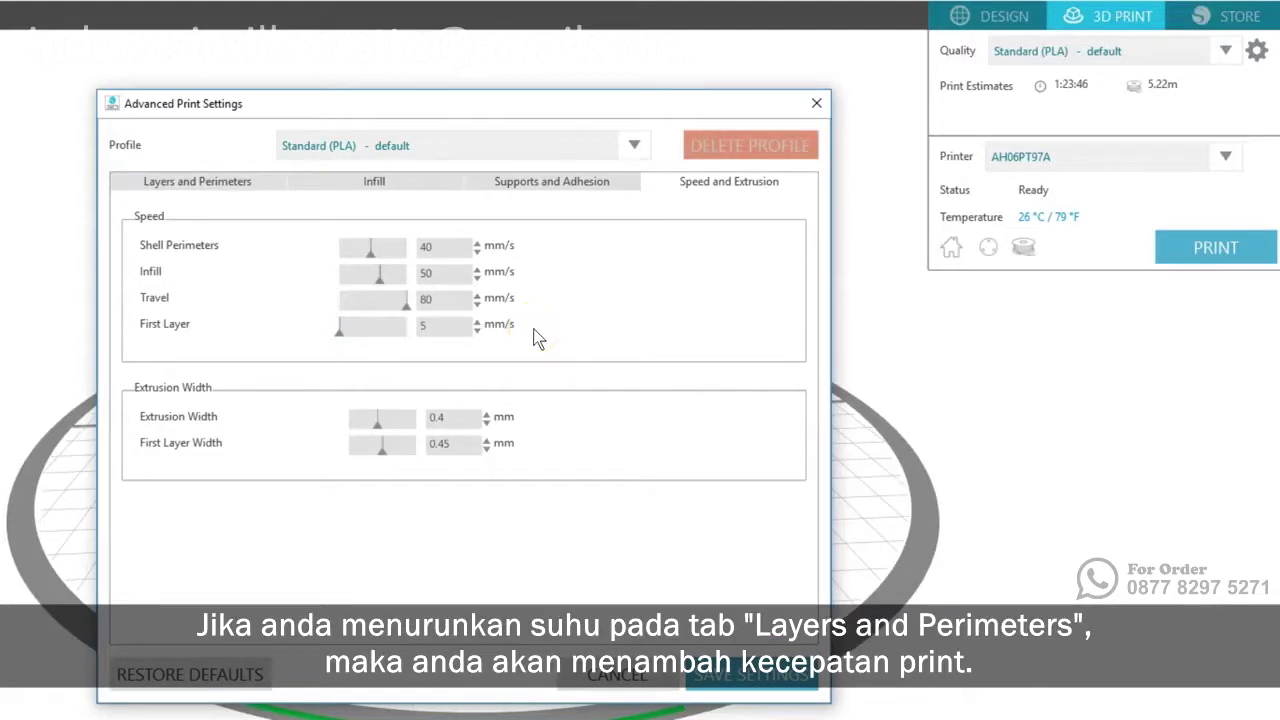
- Save the modified print settings as a new profile named "slow 1st layer"
{"action": "left_click", "coordinate": [266, 187]}
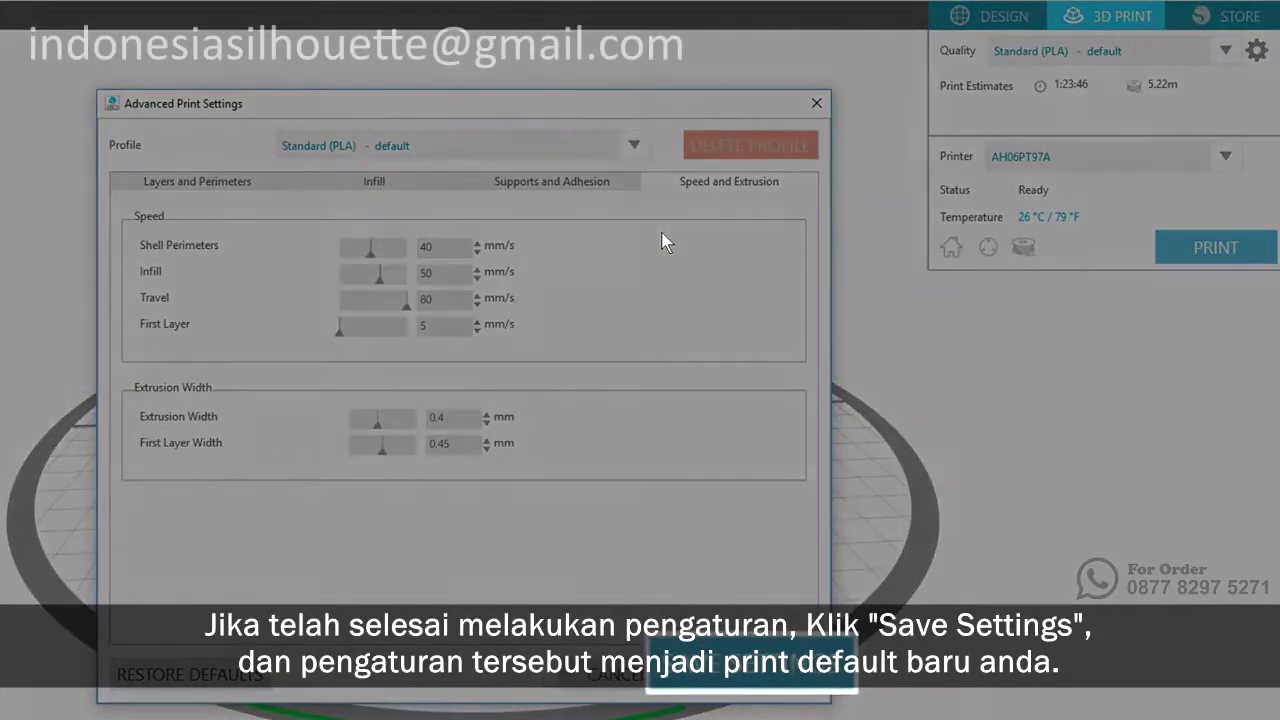
{"action": "left_click", "coordinate": [652, 225]}
{"action": "left_click", "coordinate": [750, 674]}
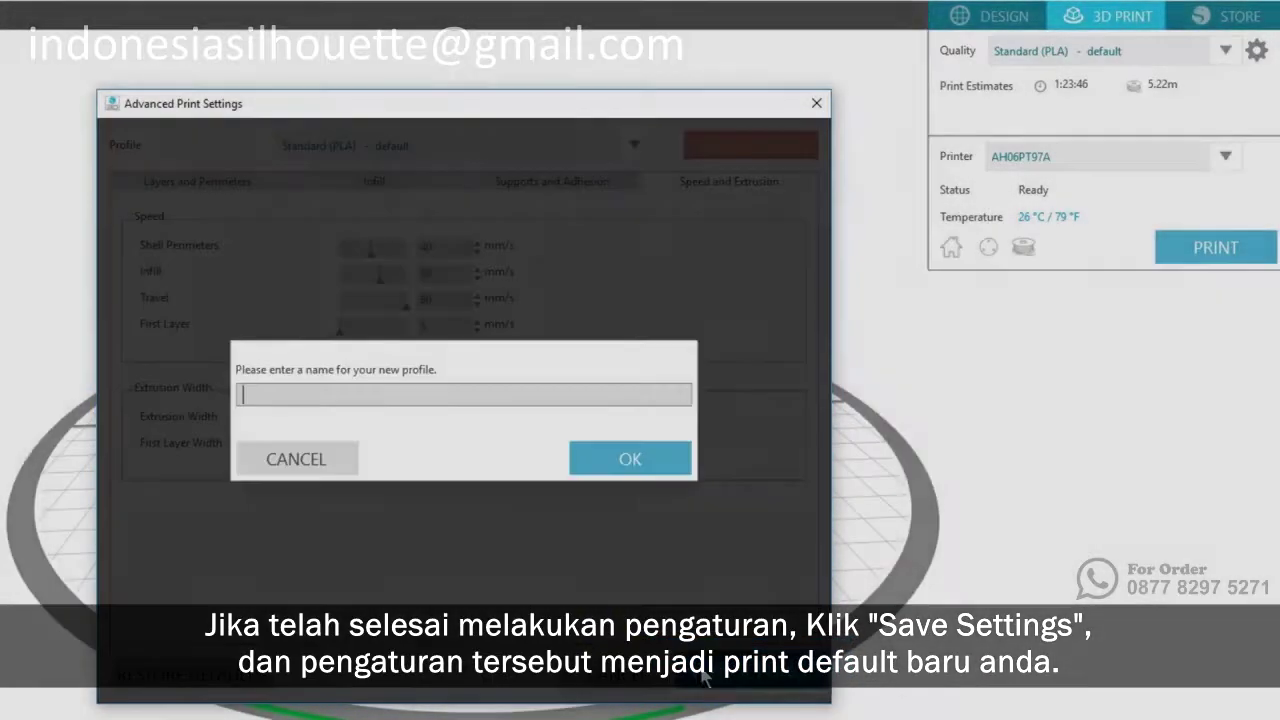
{"action": "type", "text": "slow 1st layer"}
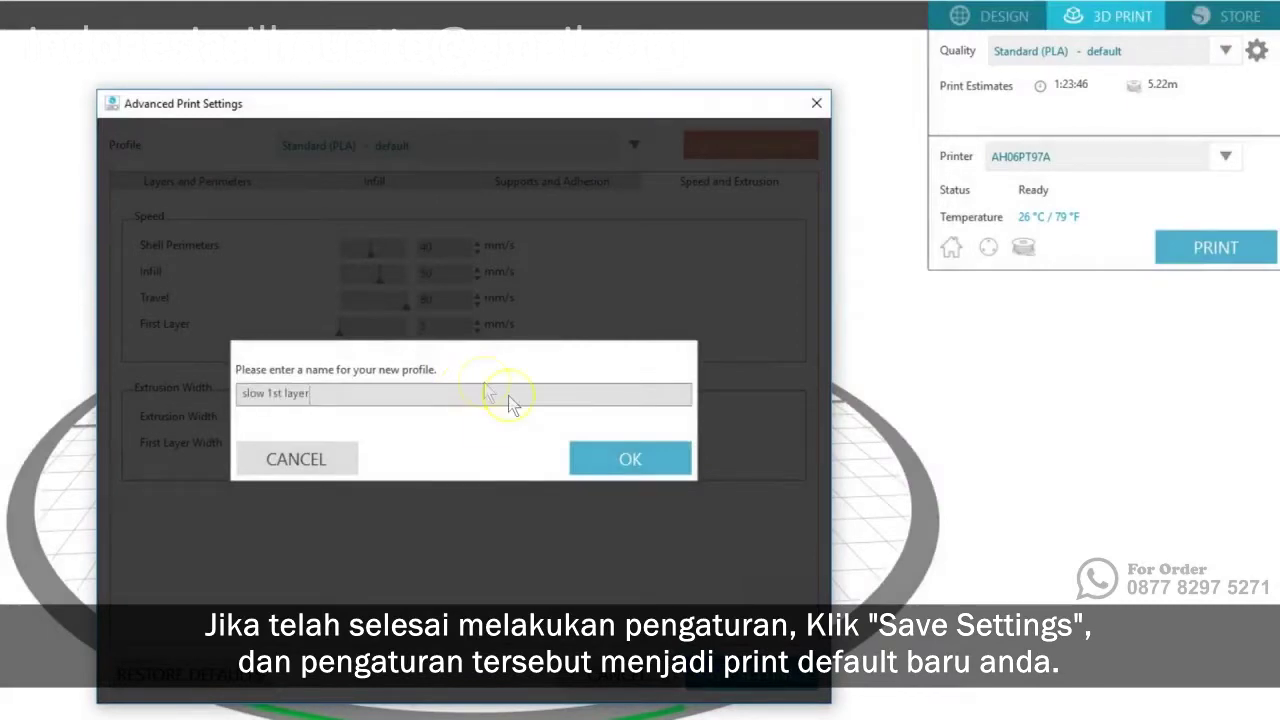
{"action": "left_click", "coordinate": [612, 466]}
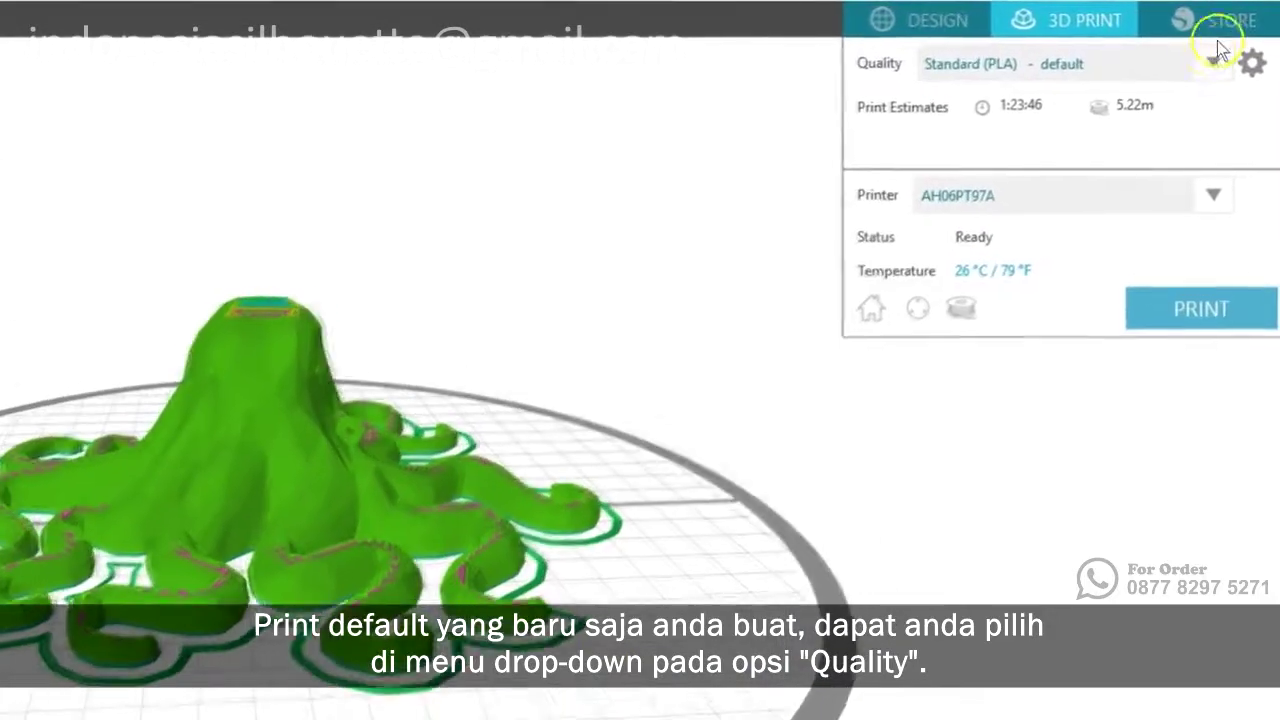
- Apply the slow 1st layer quality profile to the octopus print
{"action": "left_click", "coordinate": [1212, 60]}
{"action": "left_click_drag", "start_coordinate": [1223, 120], "coordinate": [1227, 175]}
{"action": "left_click", "coordinate": [985, 172]}
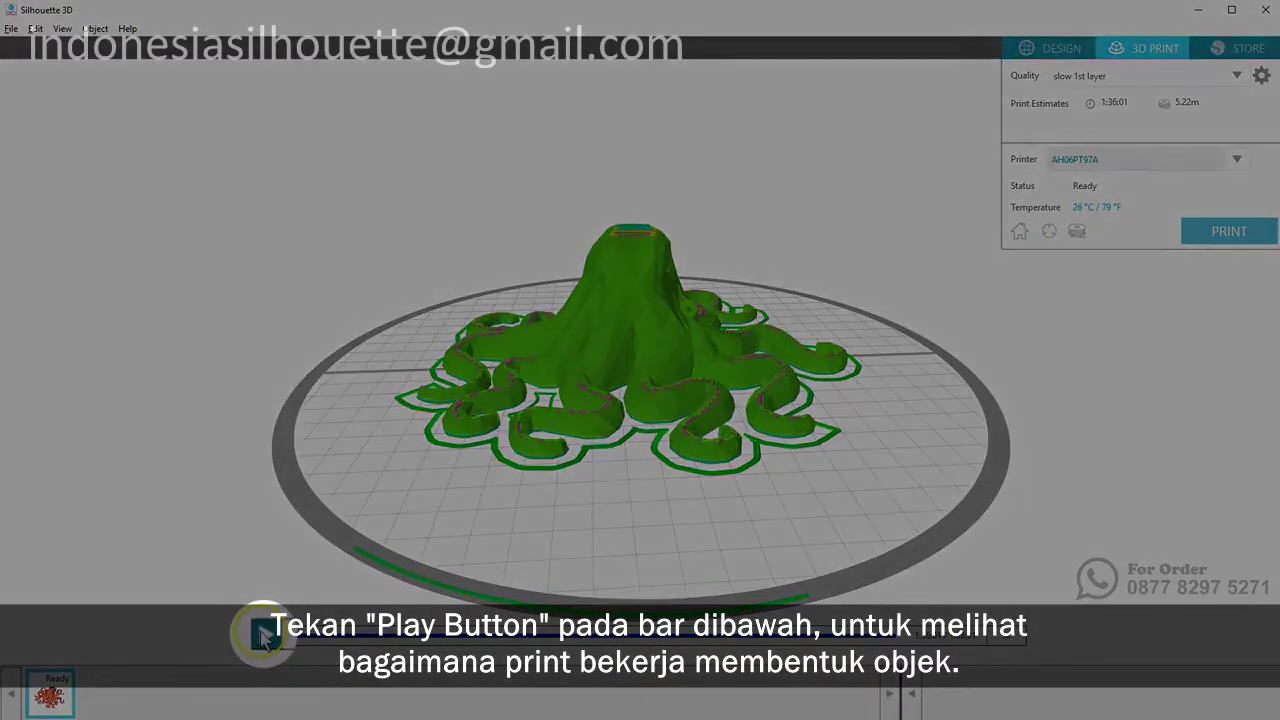
- Play and pause the octopus's layer-by-layer print preview, and start the 3D print
{"action": "left_click", "coordinate": [262, 634]}
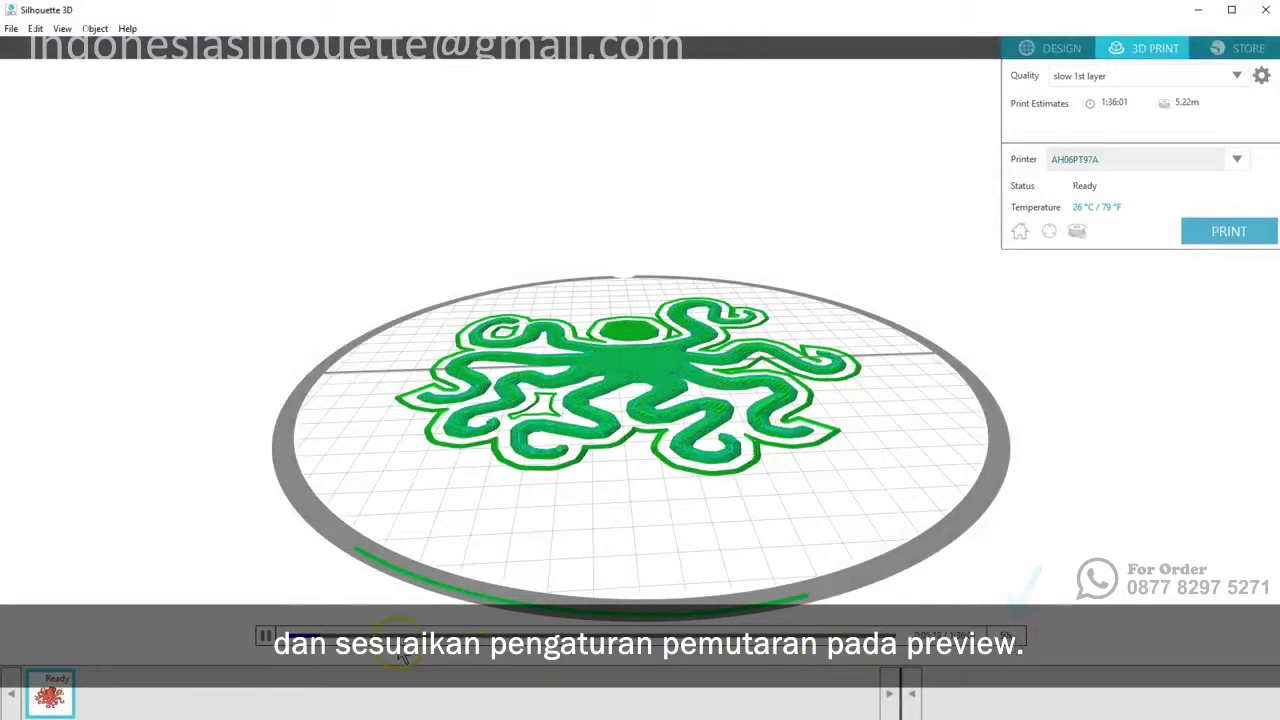
{"action": "left_click", "coordinate": [265, 638]}
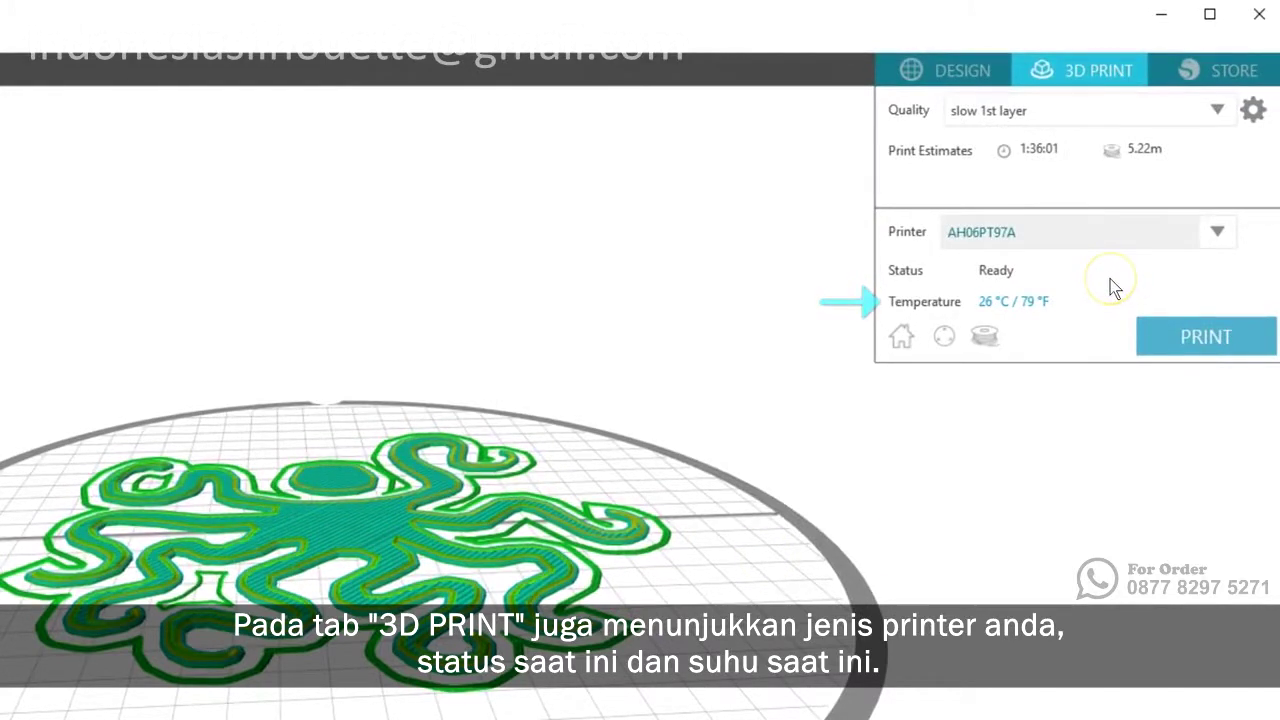
{"action": "left_click", "coordinate": [1249, 345]}
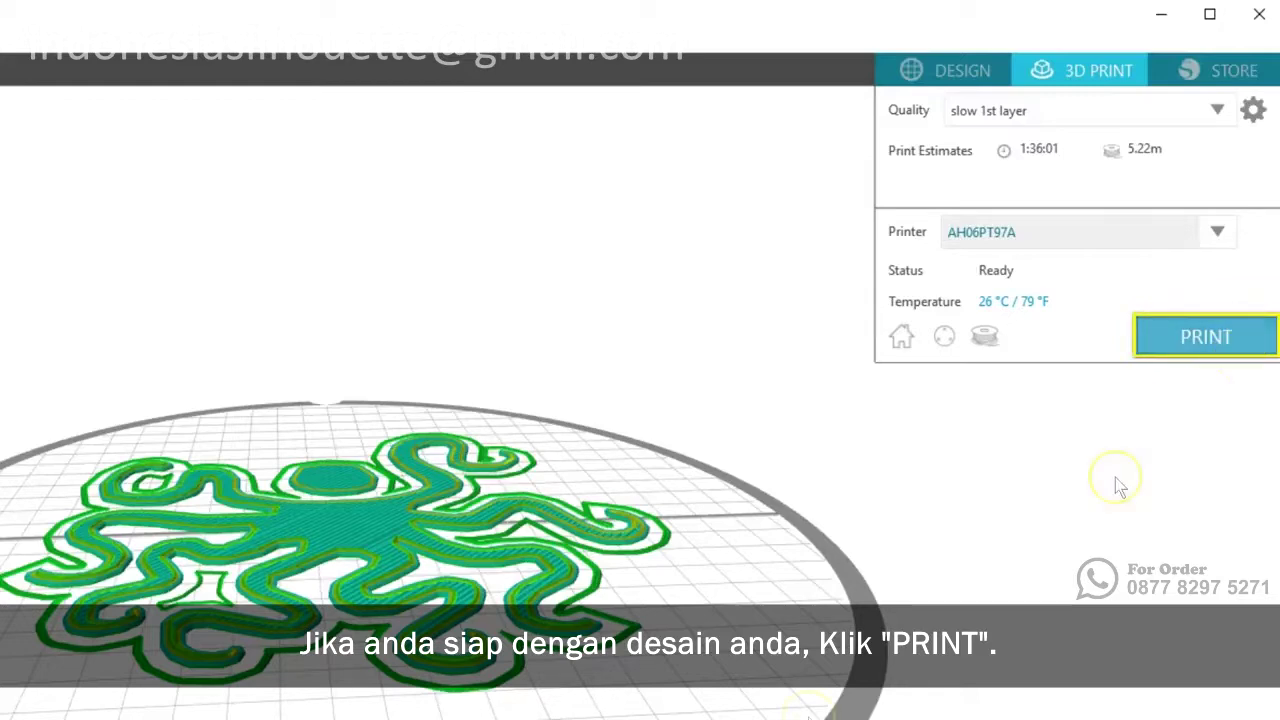